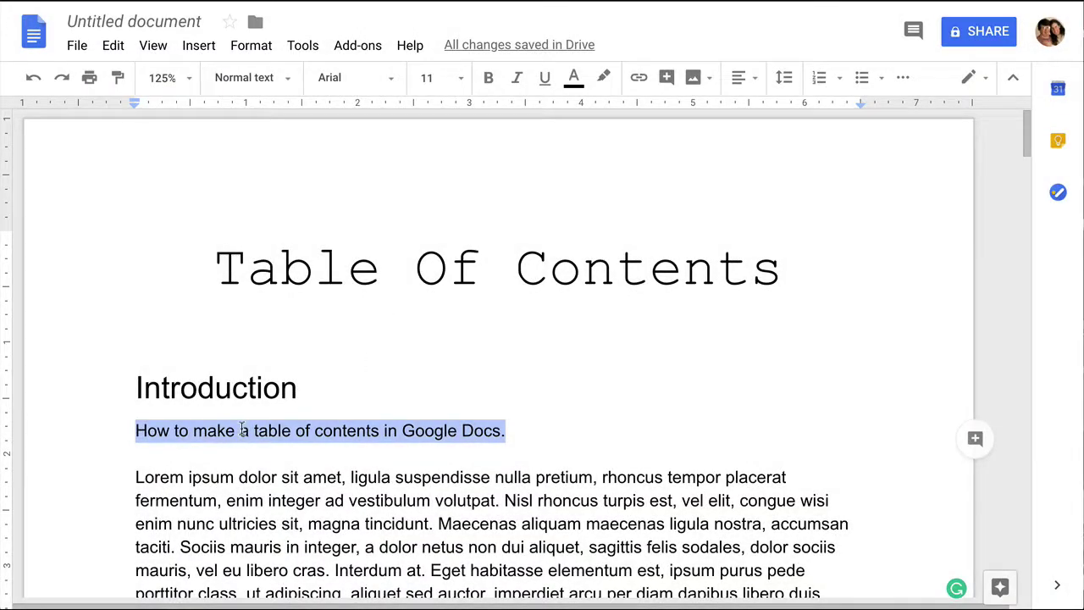
Check the paragraph styles of the Introduction and Step One headings
left_click(369, 391)
scroll(369, 391, "down", 5)
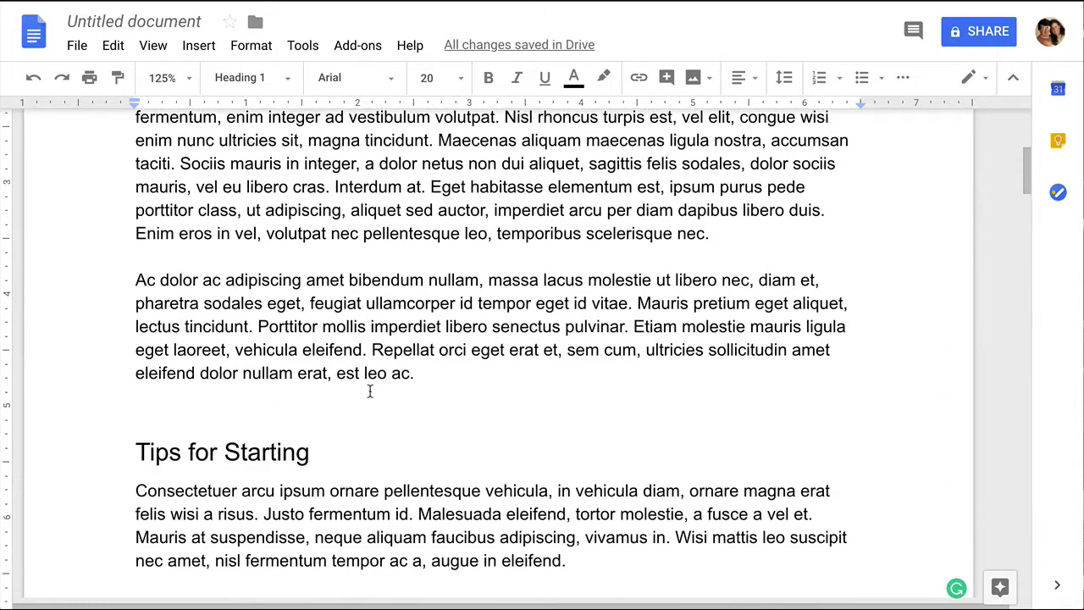
scroll(369, 391, "down", 5)
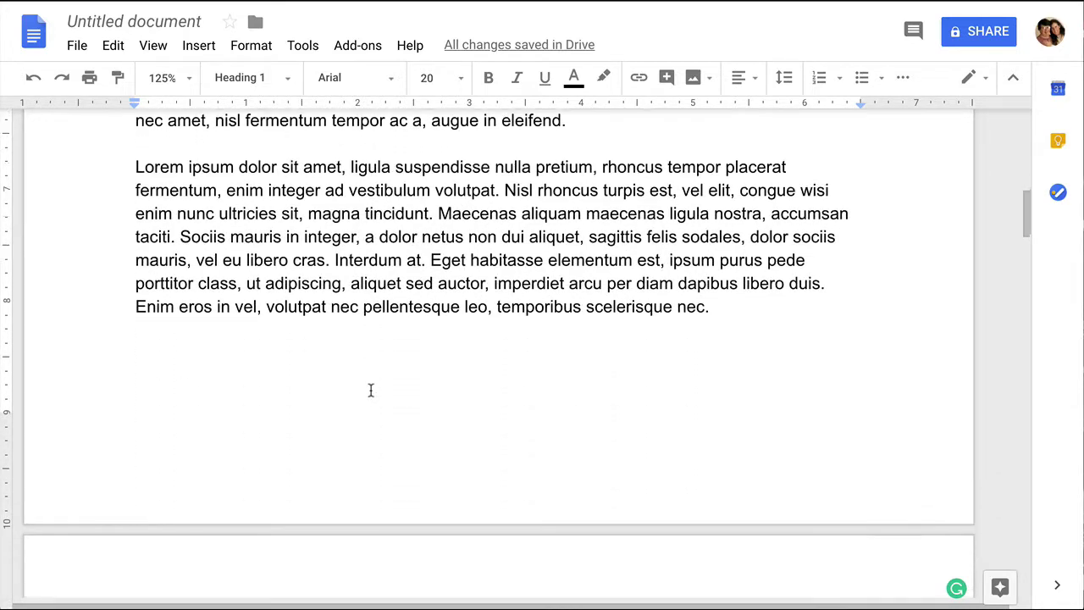
scroll(370, 389, "down", 4)
double_click(249, 354)
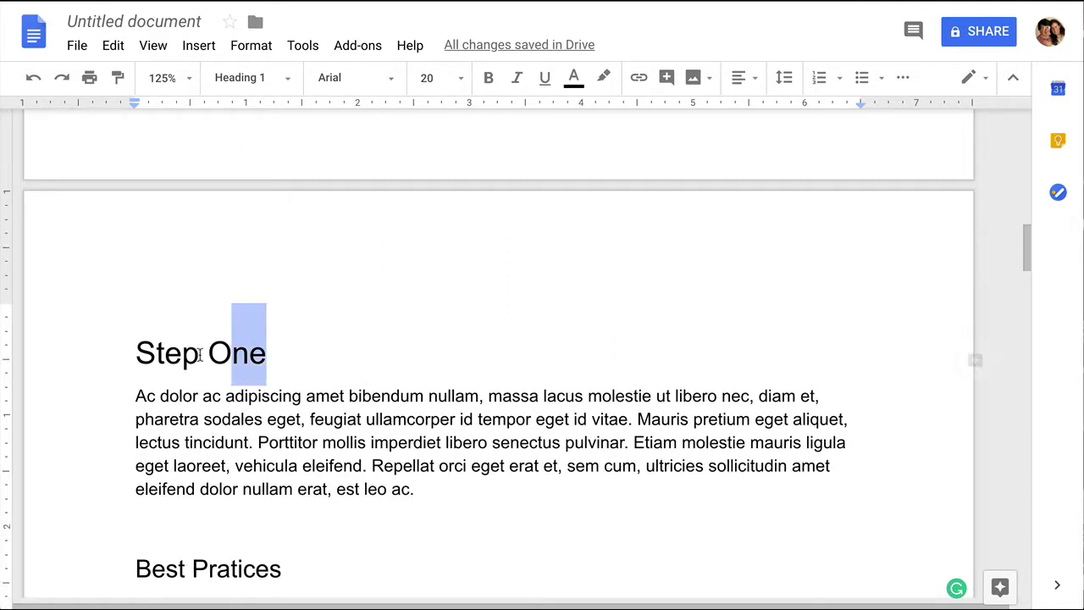
left_click_drag(200, 354, 140, 356)
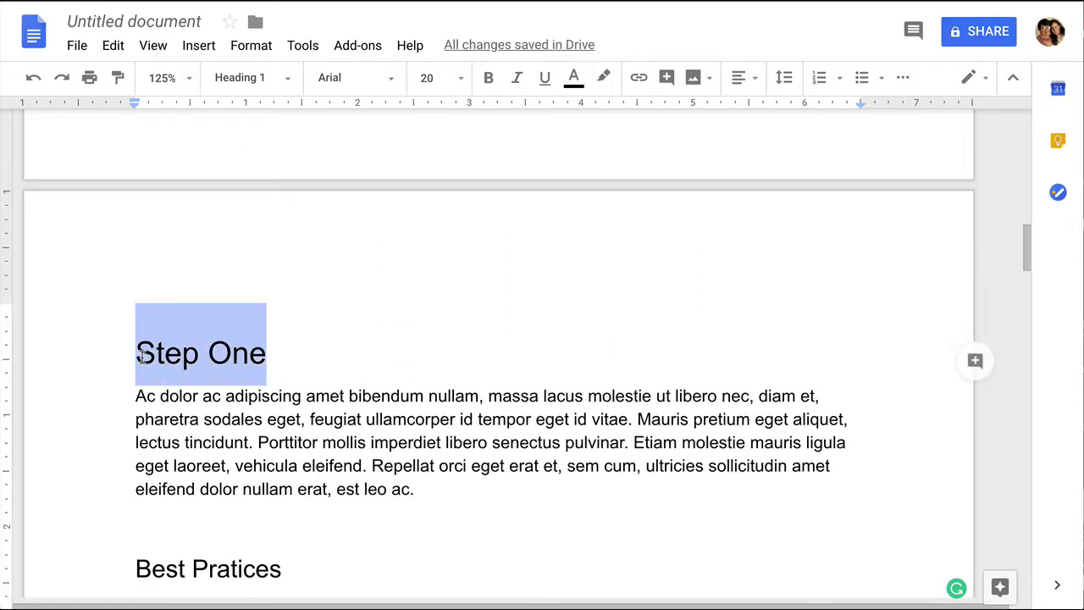
left_click(253, 383)
left_click(199, 361)
triple_click(198, 362)
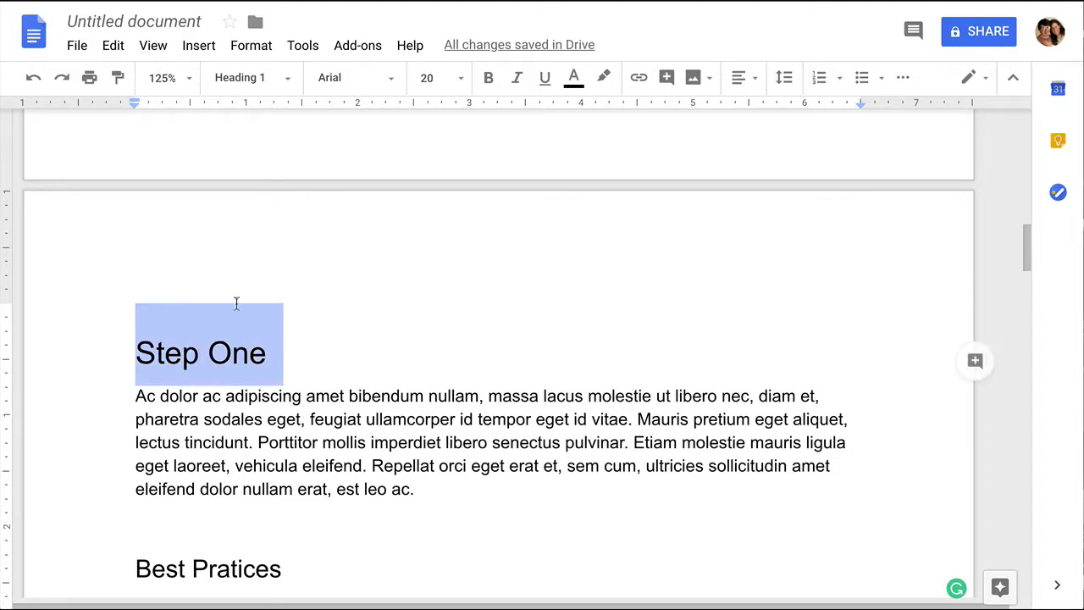
left_click(284, 79)
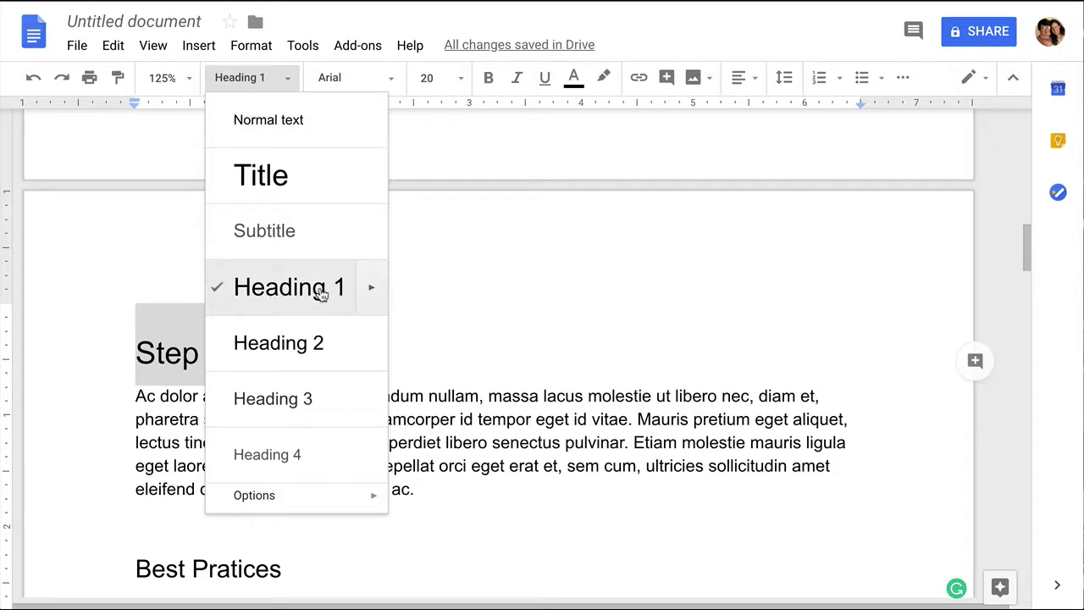
left_click(146, 421)
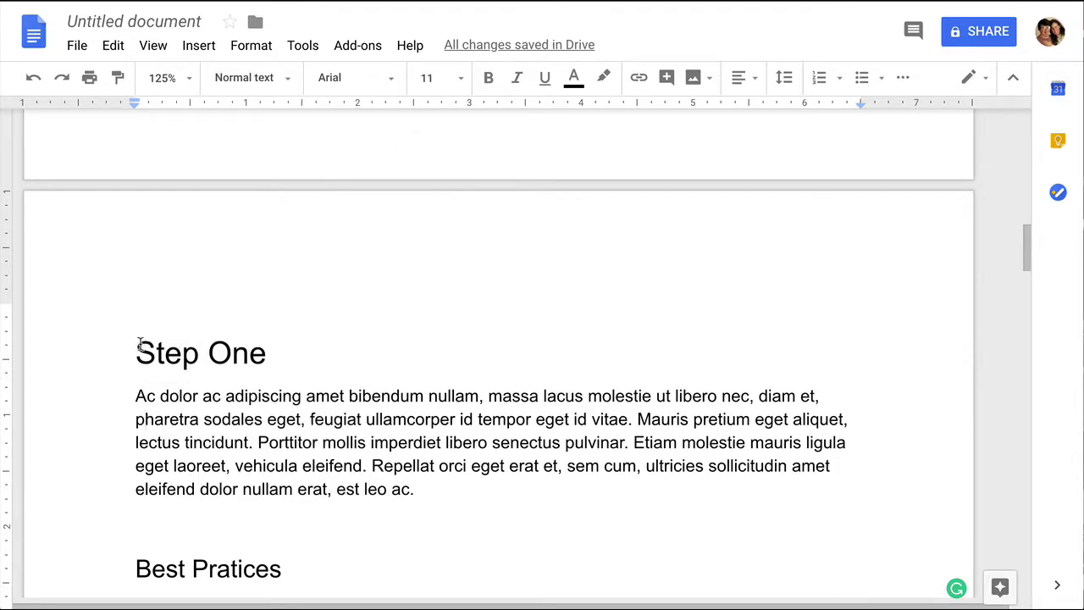
Compare the heading styles of Step One, Best Pratices, My Experiences and Final Steps
triple_click(137, 345)
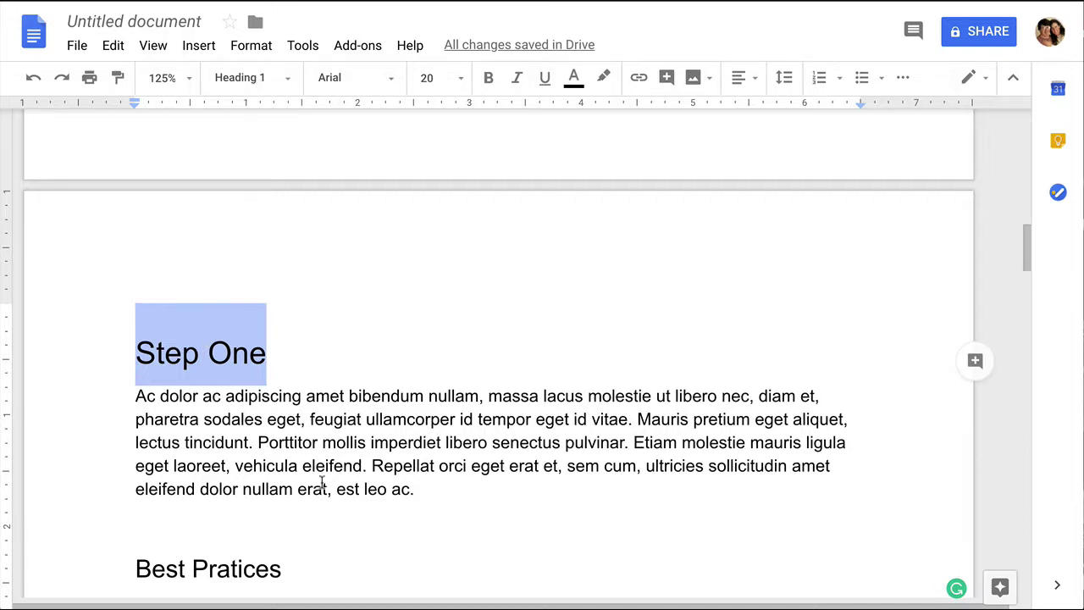
scroll(322, 481, "down", 2)
triple_click(209, 417)
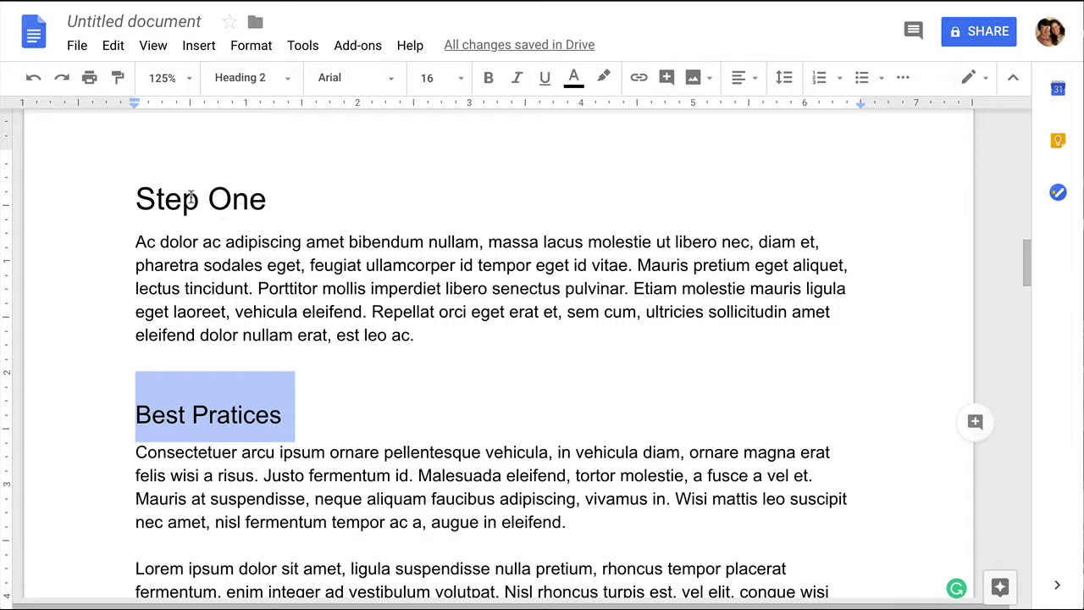
left_click_drag(138, 198, 264, 194)
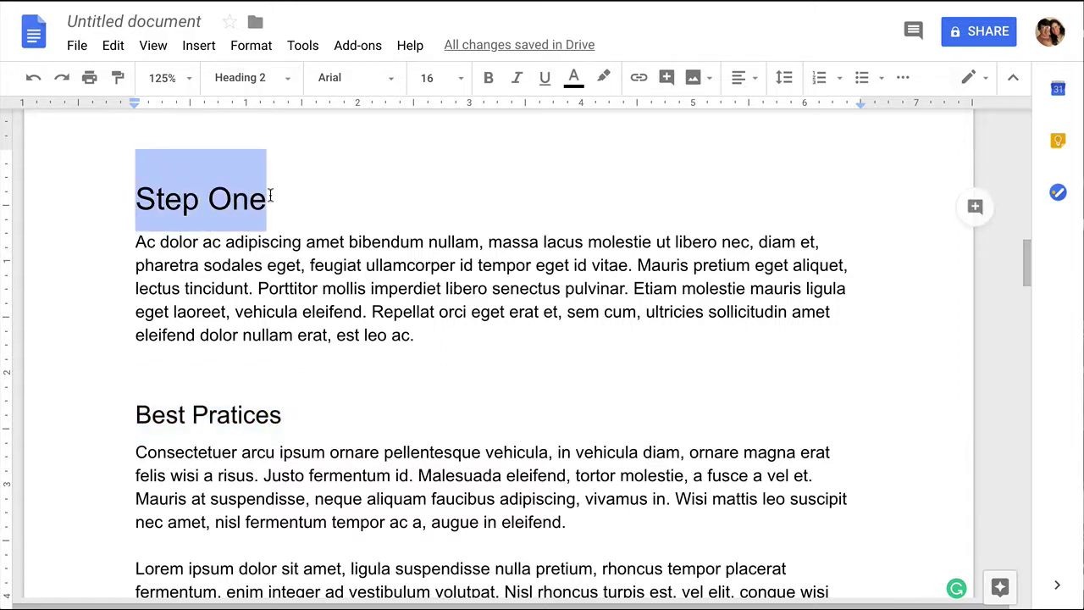
left_click_drag(140, 414, 278, 414)
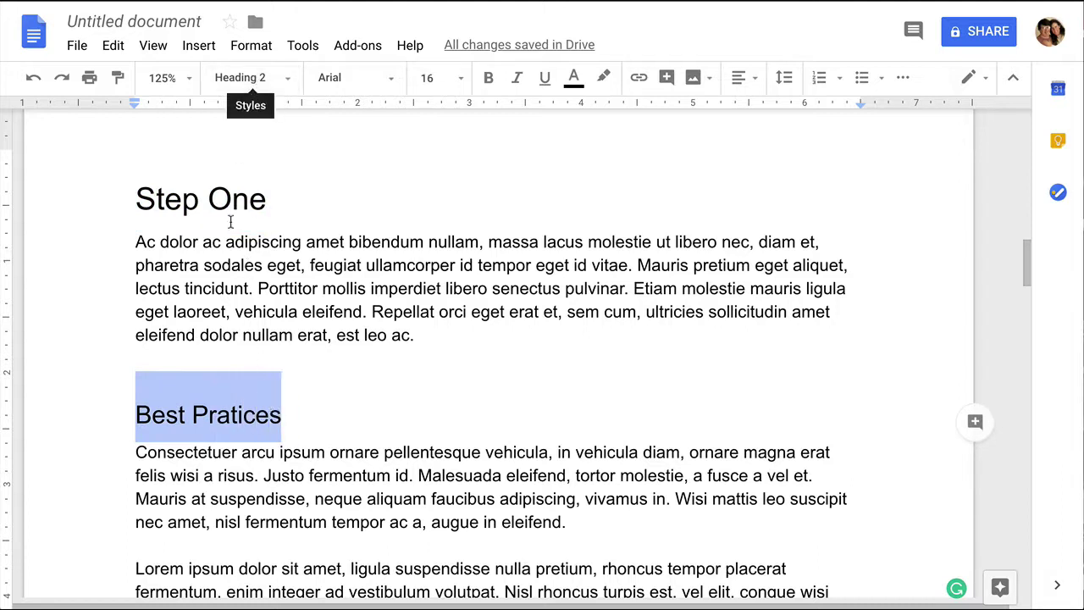
scroll(214, 396, "down", 6)
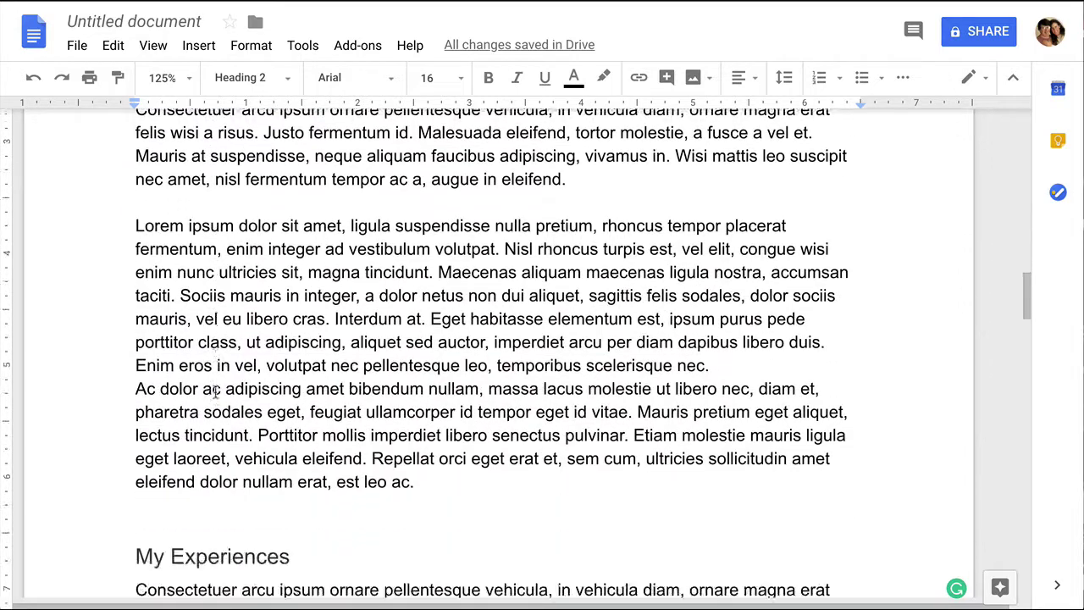
triple_click(194, 392)
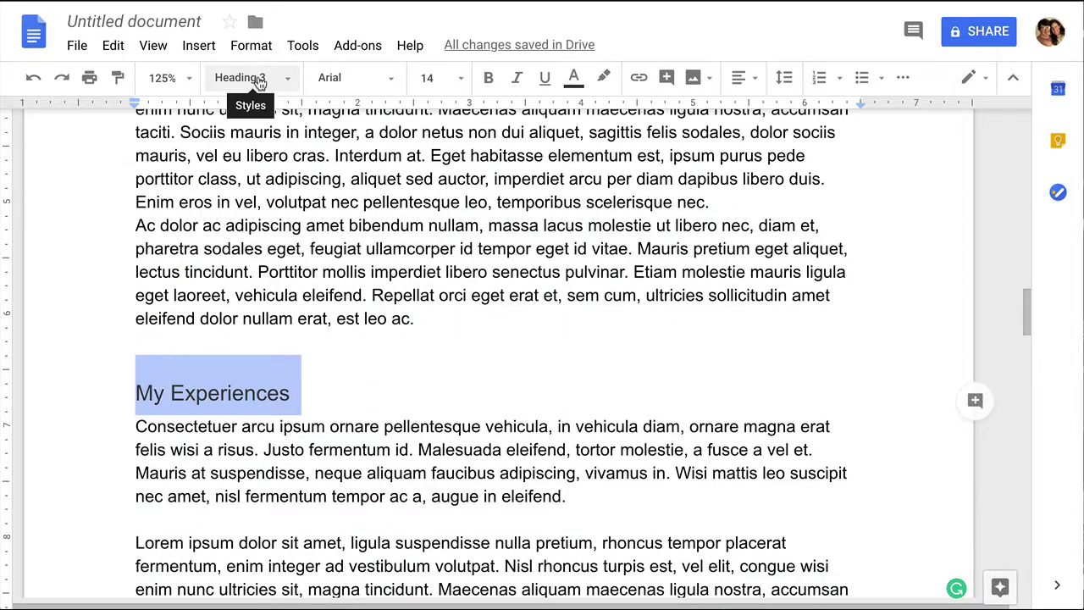
scroll(236, 310, "down", 9)
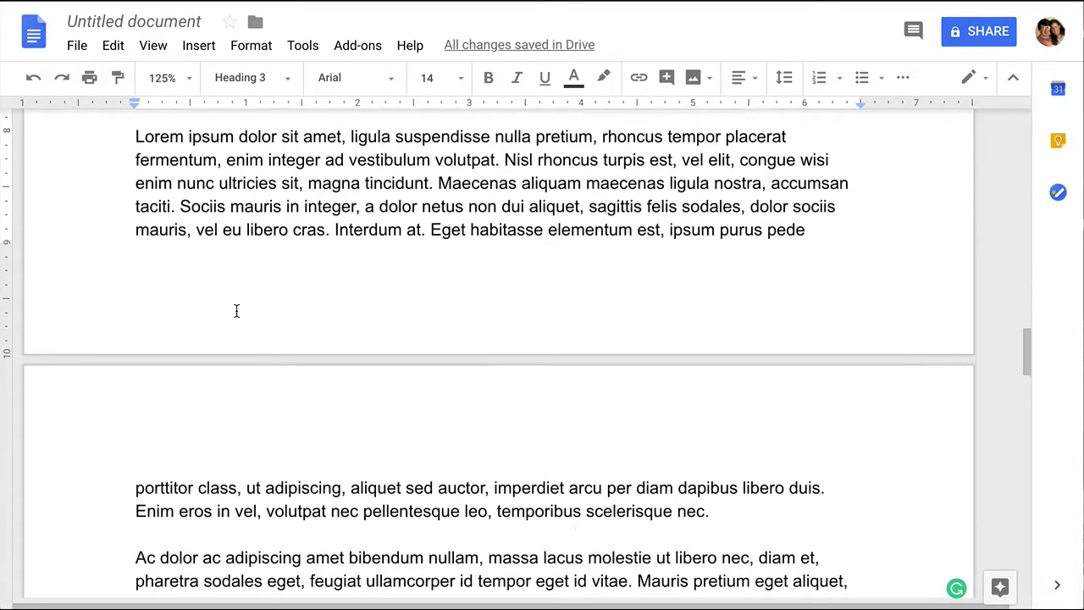
scroll(236, 310, "down", 1)
triple_click(178, 272)
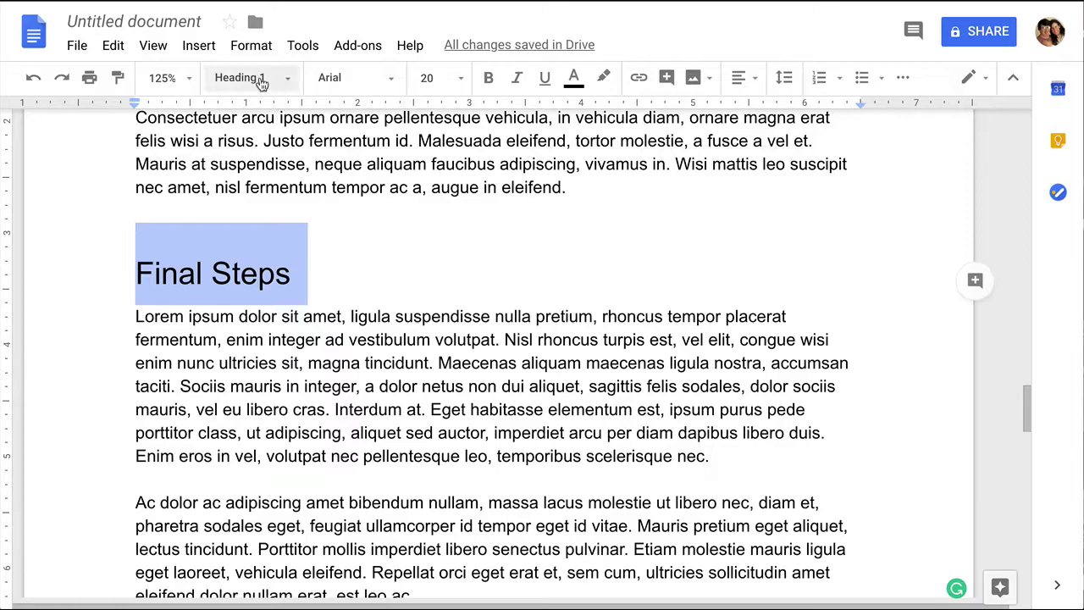
Review the paragraph style list, then return to the empty line below the title
scroll(271, 169, "up", 15)
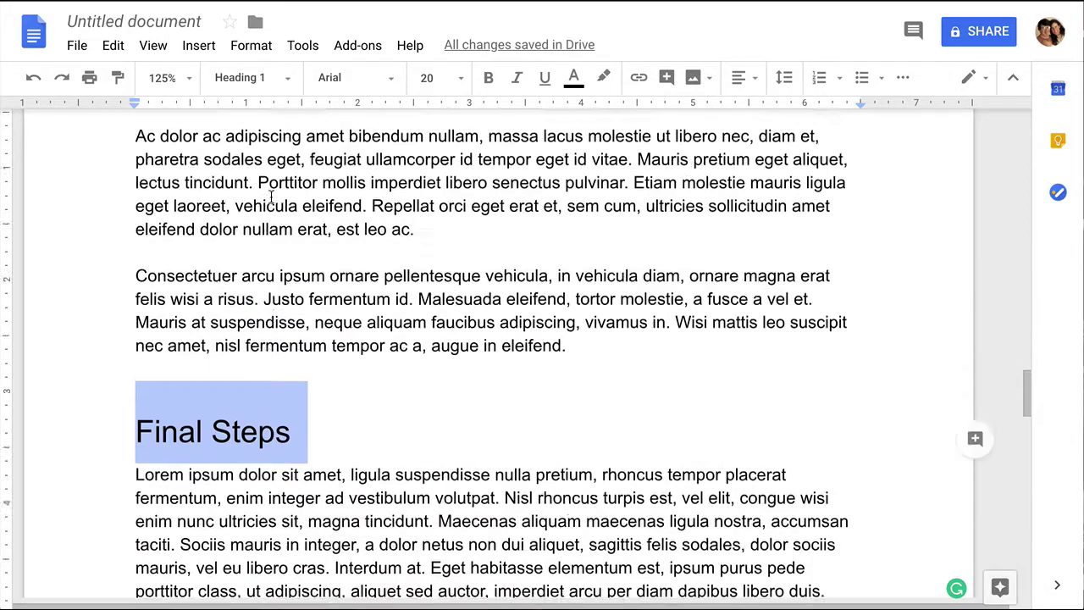
scroll(271, 197, "up", 10)
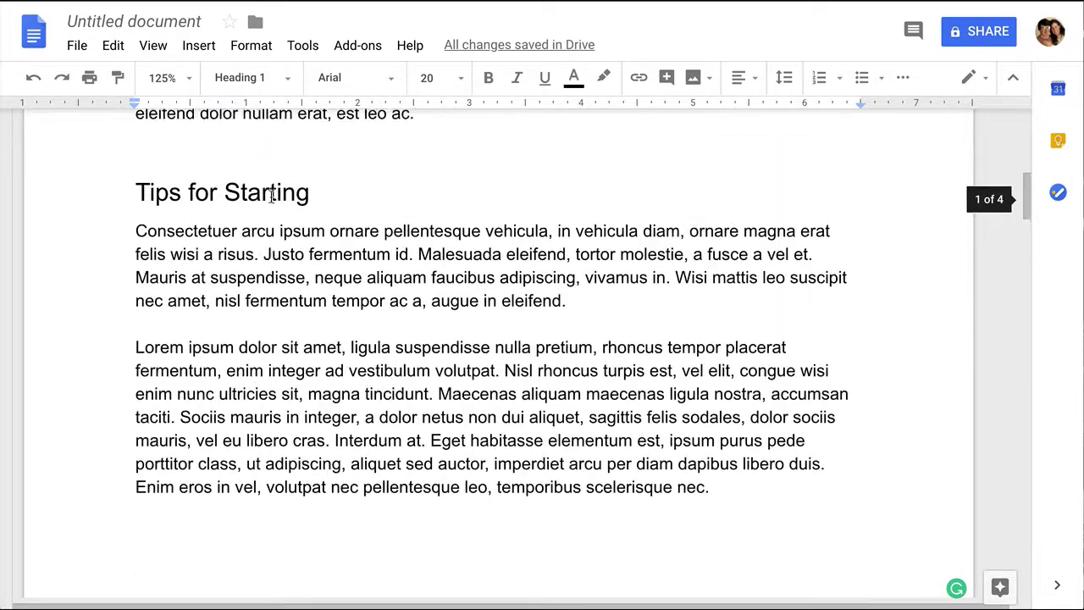
scroll(267, 154, "up", 3)
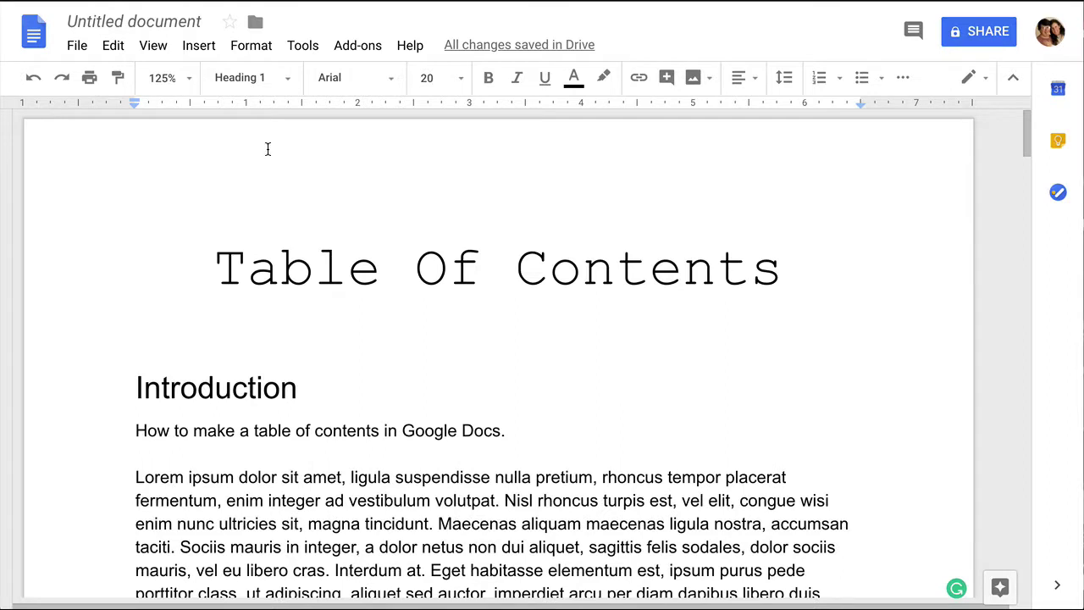
left_click(287, 83)
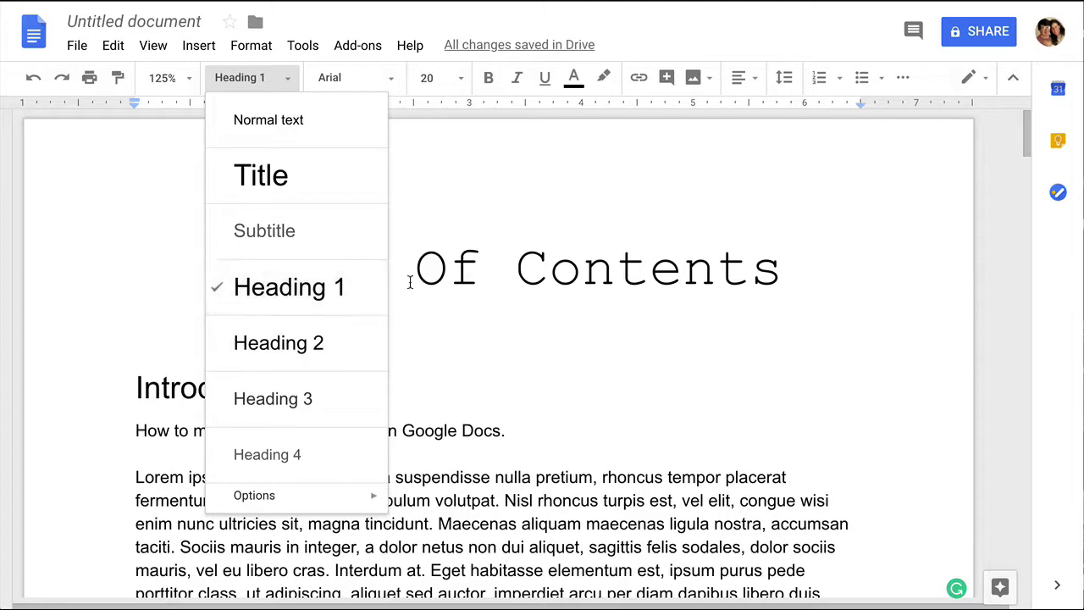
left_click(433, 324)
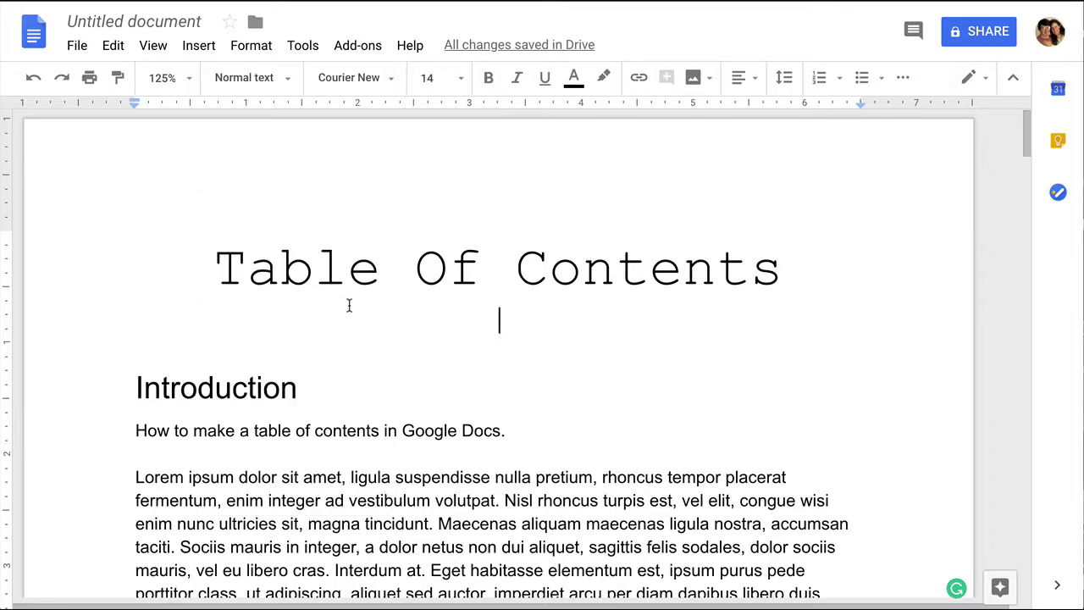
Recheck the styles of the My Experiences and Best Pratices headings
scroll(315, 310, "down", 10)
scroll(317, 311, "down", 8)
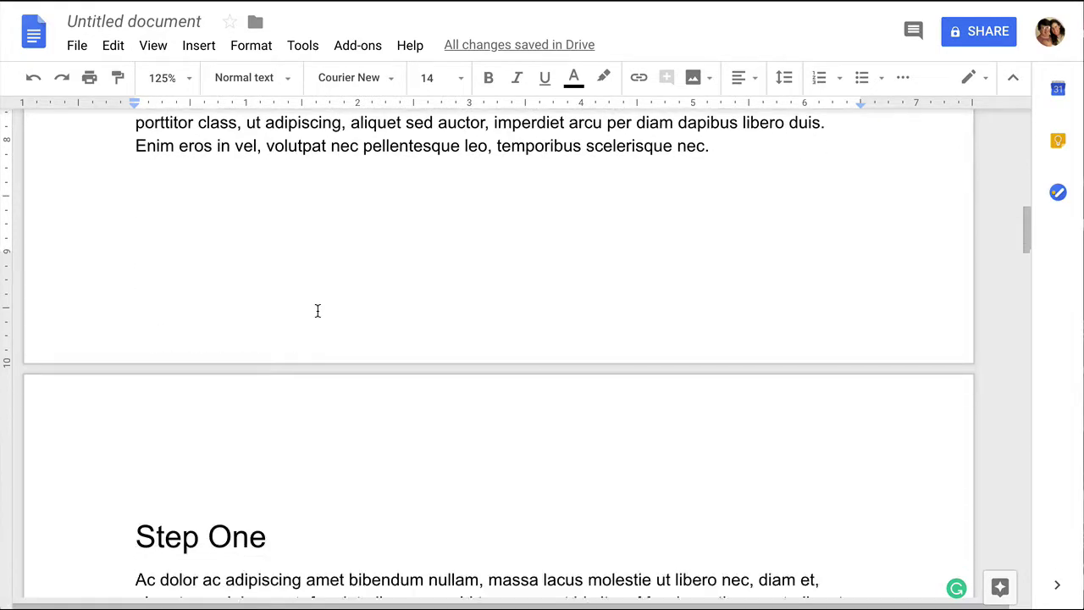
scroll(316, 310, "down", 4)
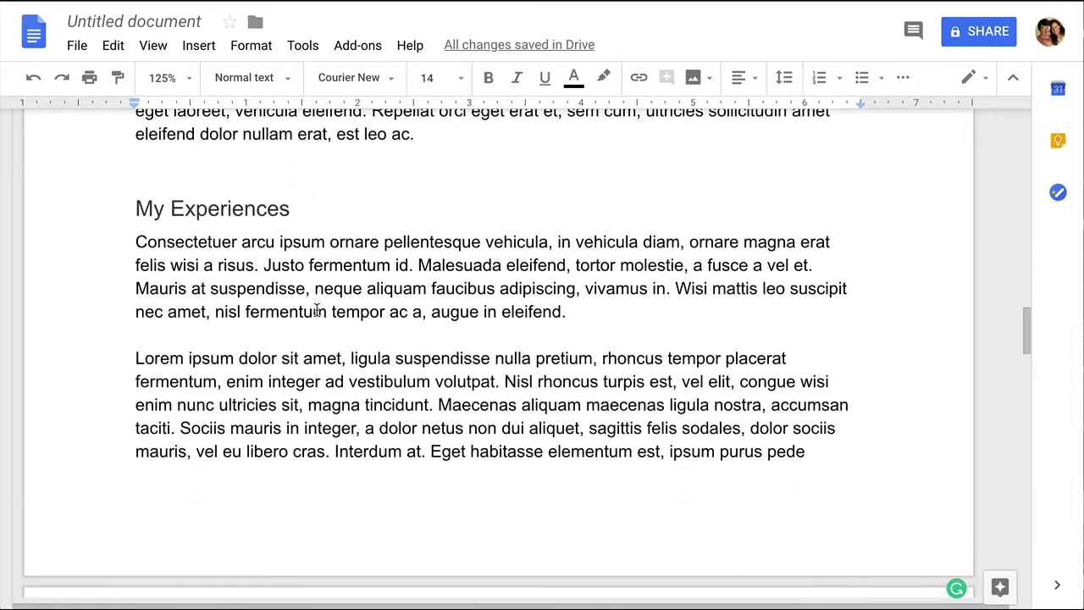
double_click(193, 209)
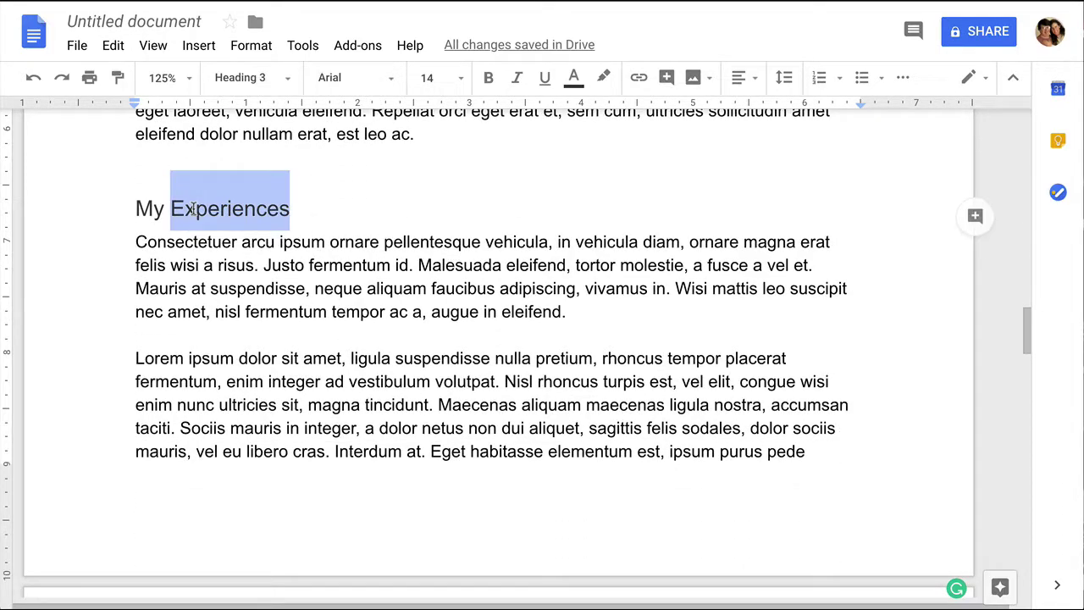
triple_click(194, 209)
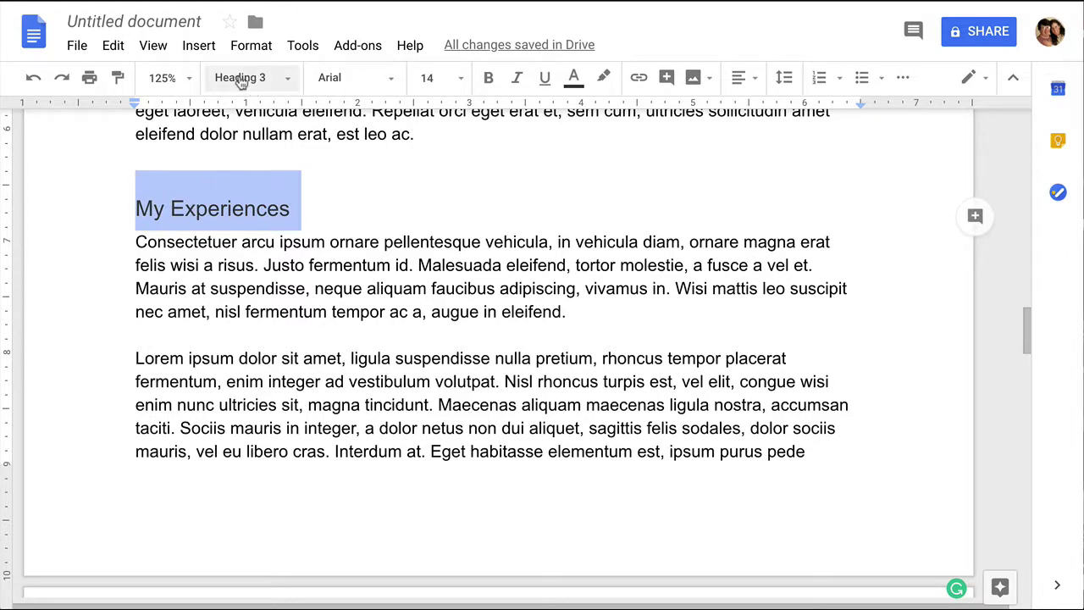
scroll(268, 233, "up", 5)
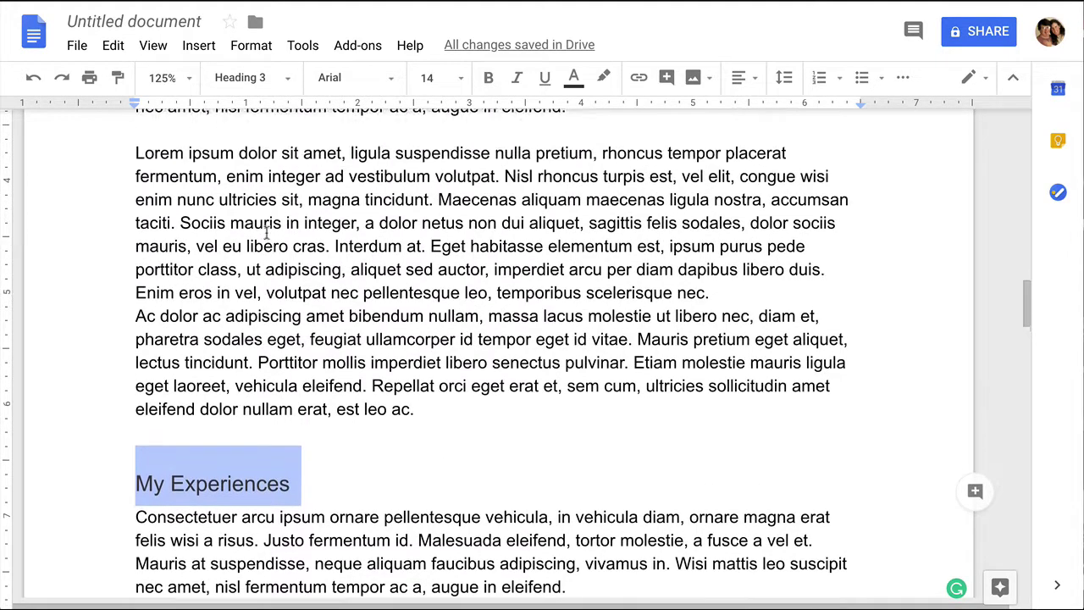
double_click(217, 171)
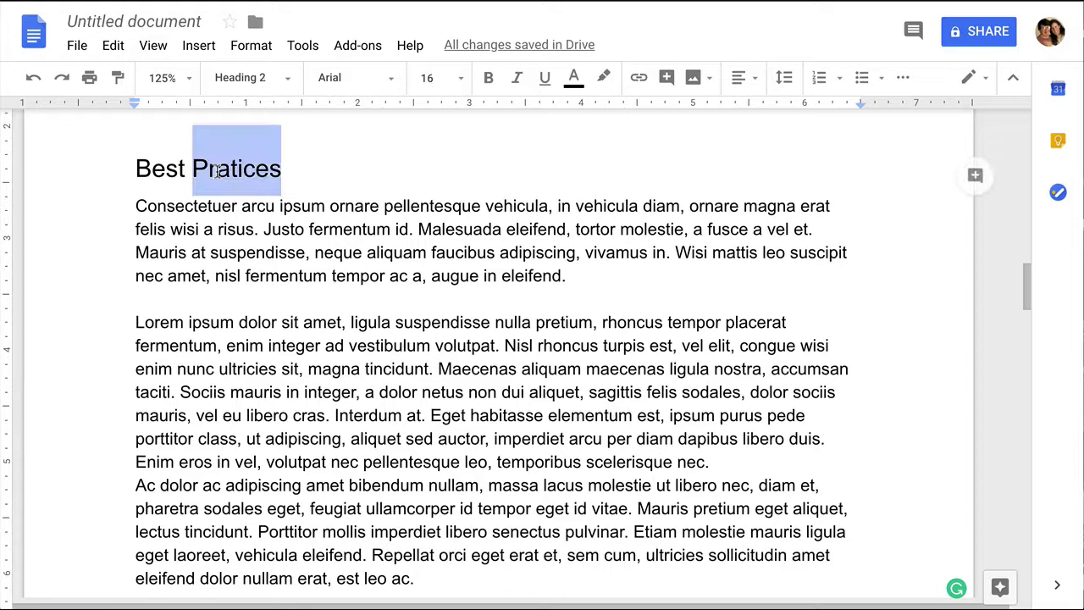
triple_click(218, 171)
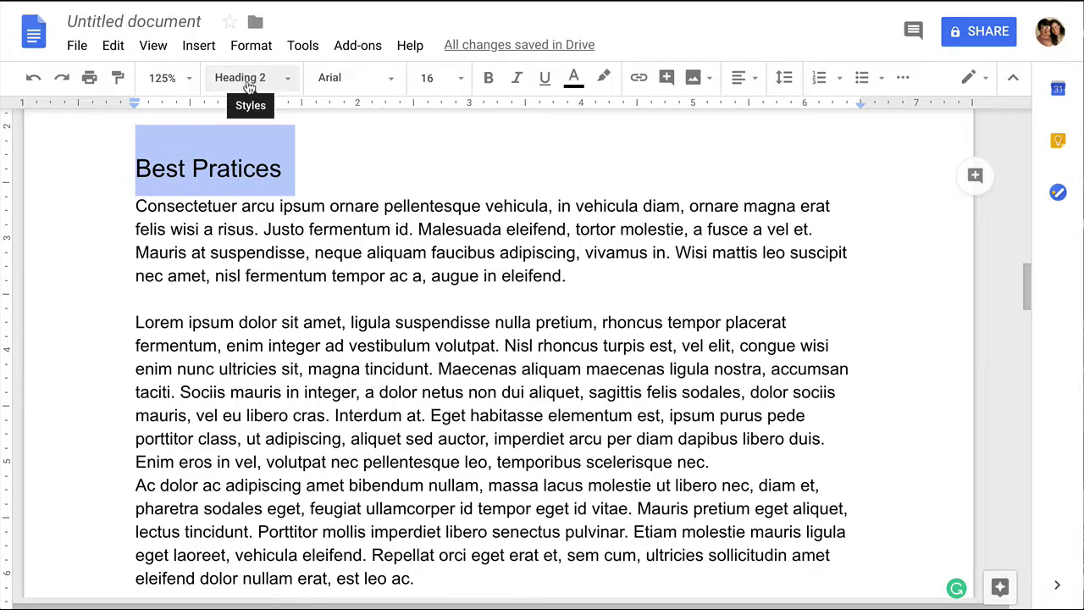
Select and inspect the Table Of Contents title line
scroll(234, 240, "up", 15)
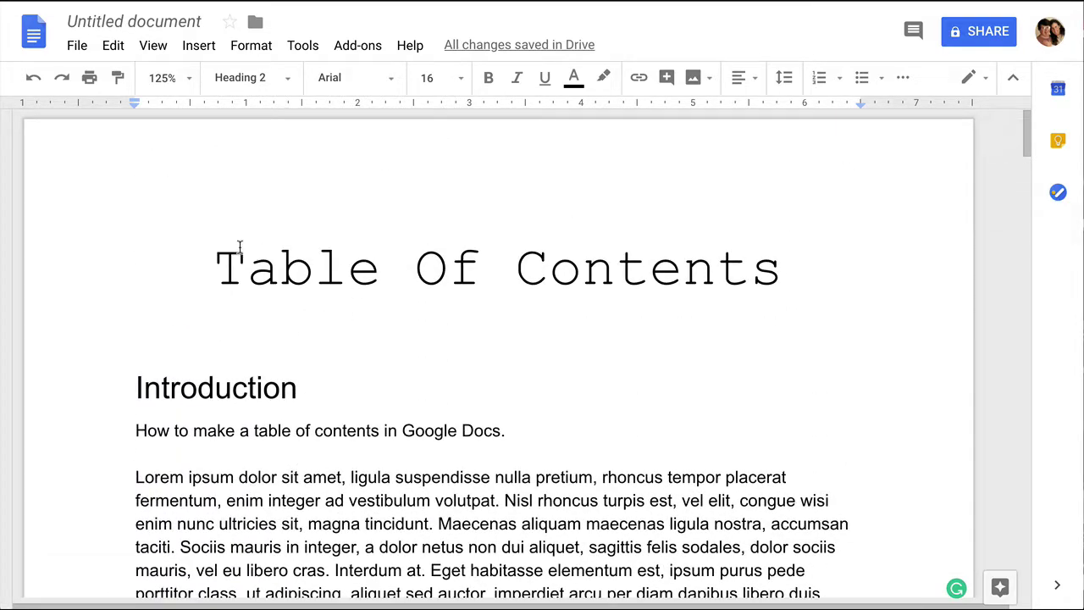
left_click_drag(228, 258, 809, 267)
left_click(724, 273)
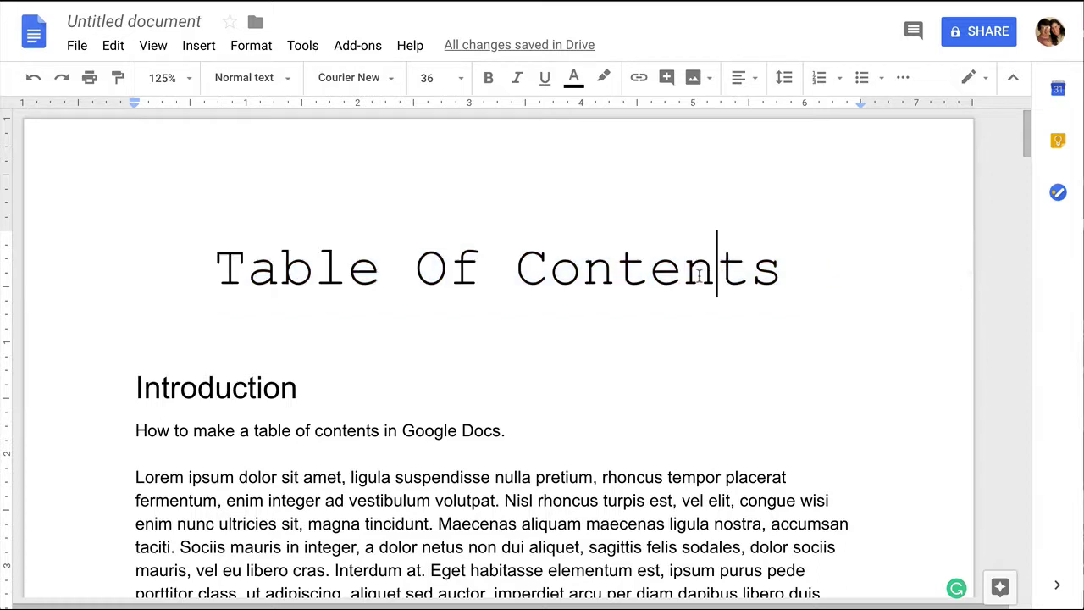
double_click(449, 267)
left_click(449, 267)
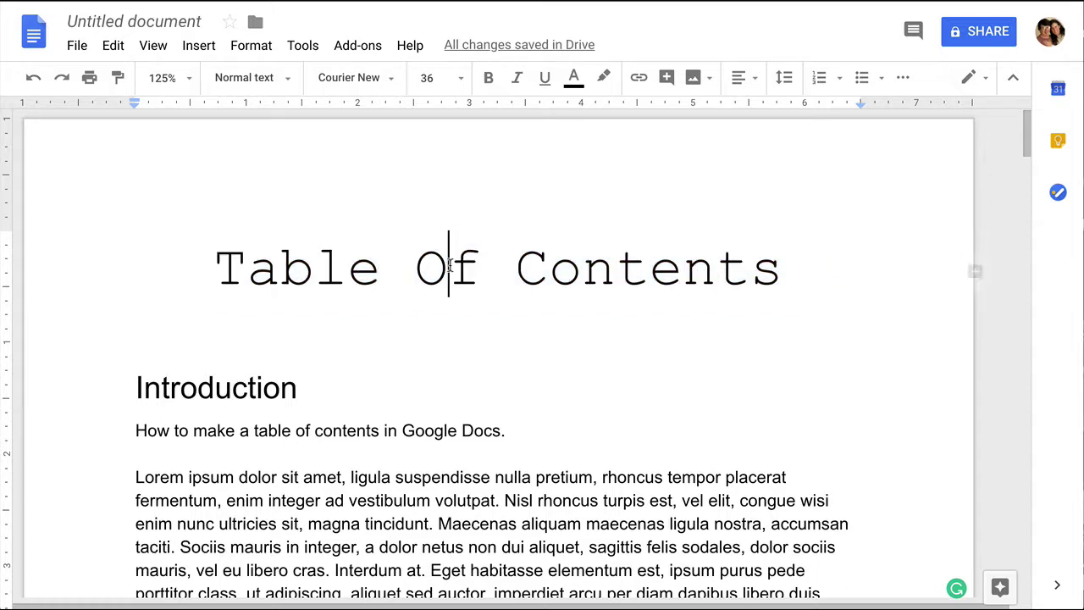
double_click(448, 267)
left_click(448, 267)
triple_click(301, 258)
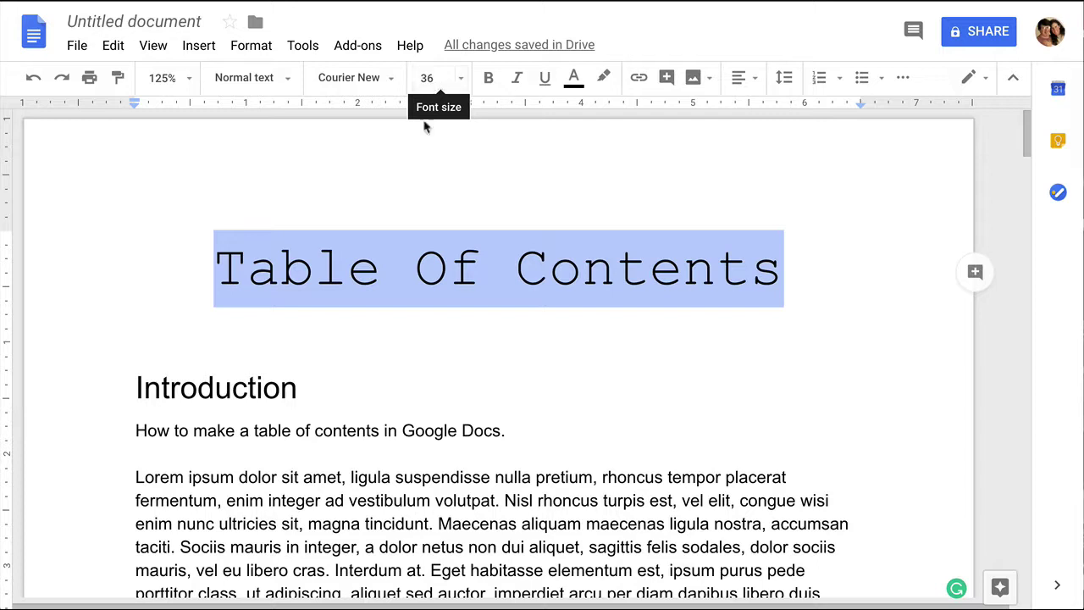
left_click(345, 307)
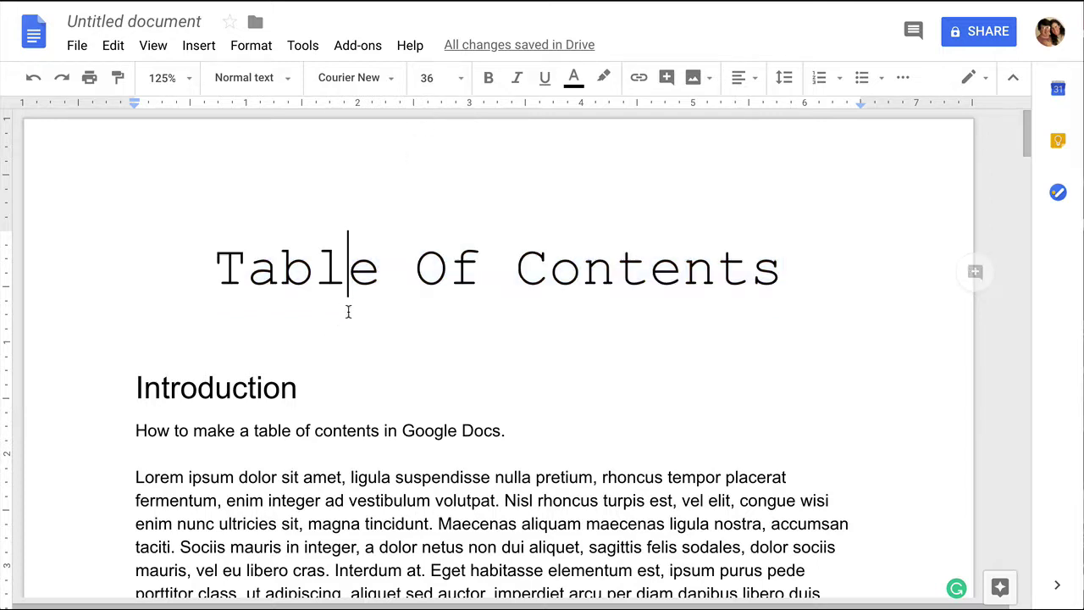
Put the caret on the blank line under the title and show the toolbar's alignment options
left_click(445, 331)
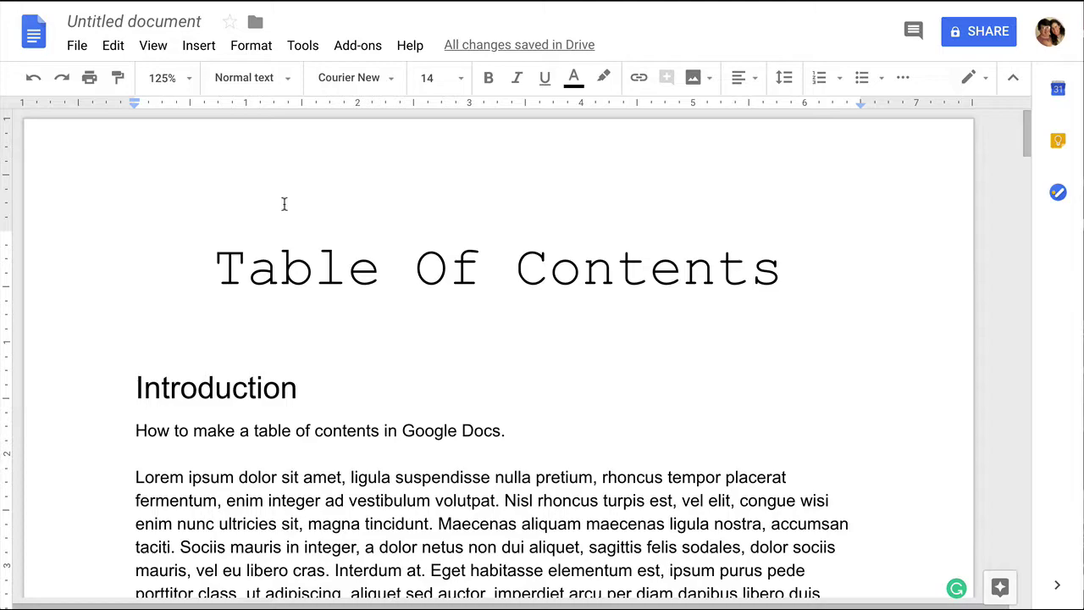
scroll(333, 241, "down", 6)
scroll(334, 240, "up", 6)
left_click_drag(217, 266, 749, 242)
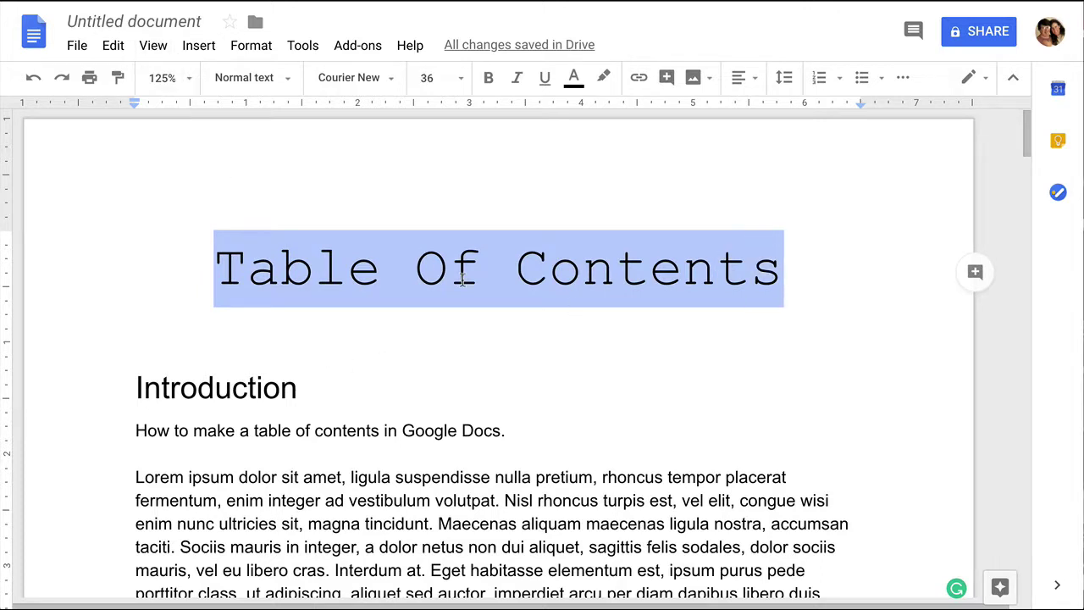
left_click(483, 337)
left_click(499, 323)
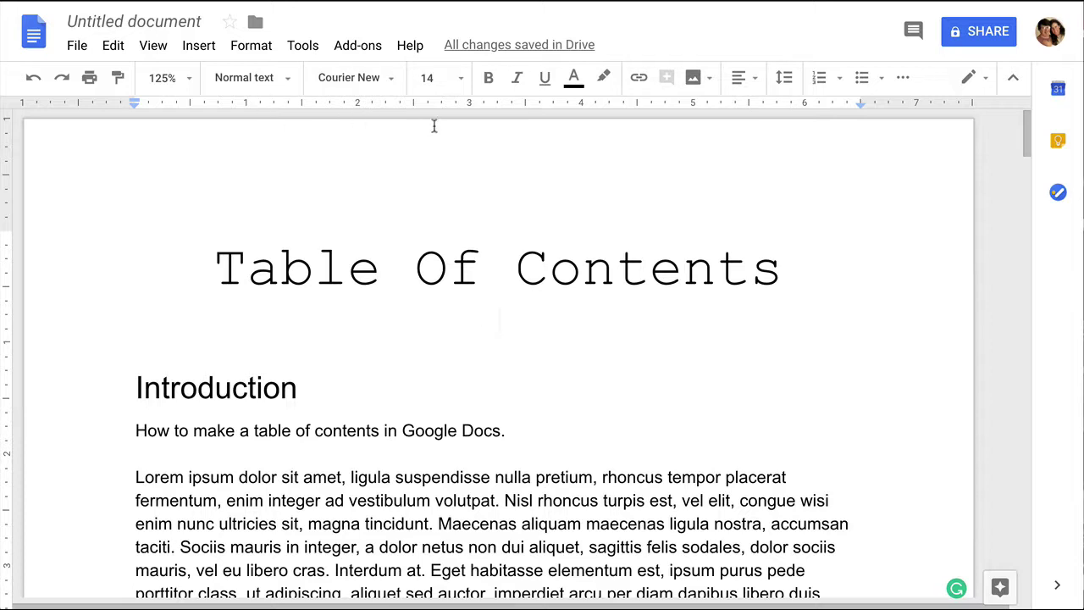
left_click(735, 79)
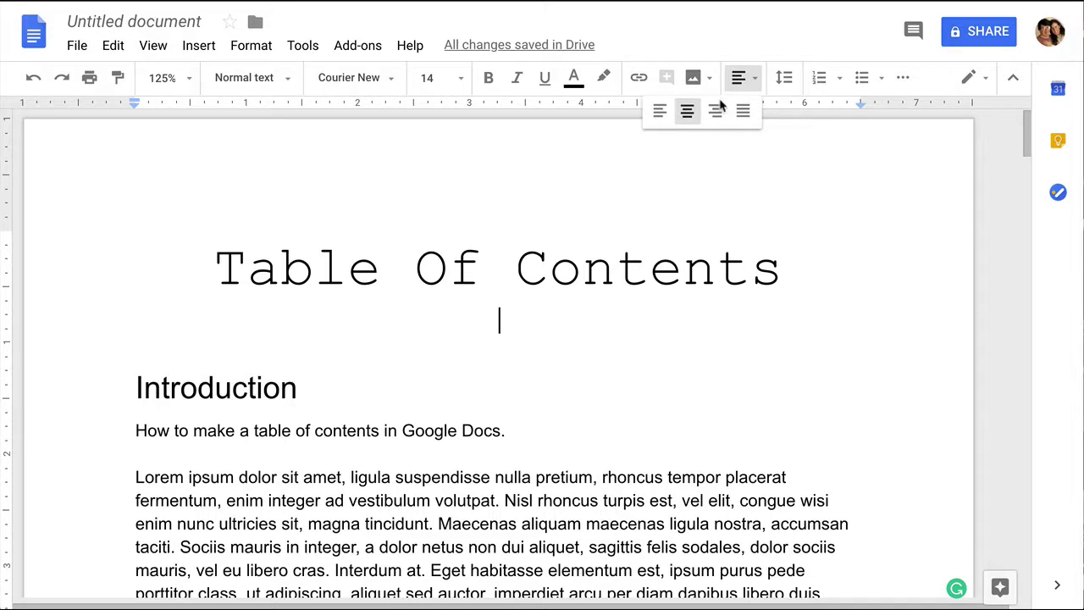
Left-align the empty line and bring up the Insert menu's Table of contents formats
left_click(652, 111)
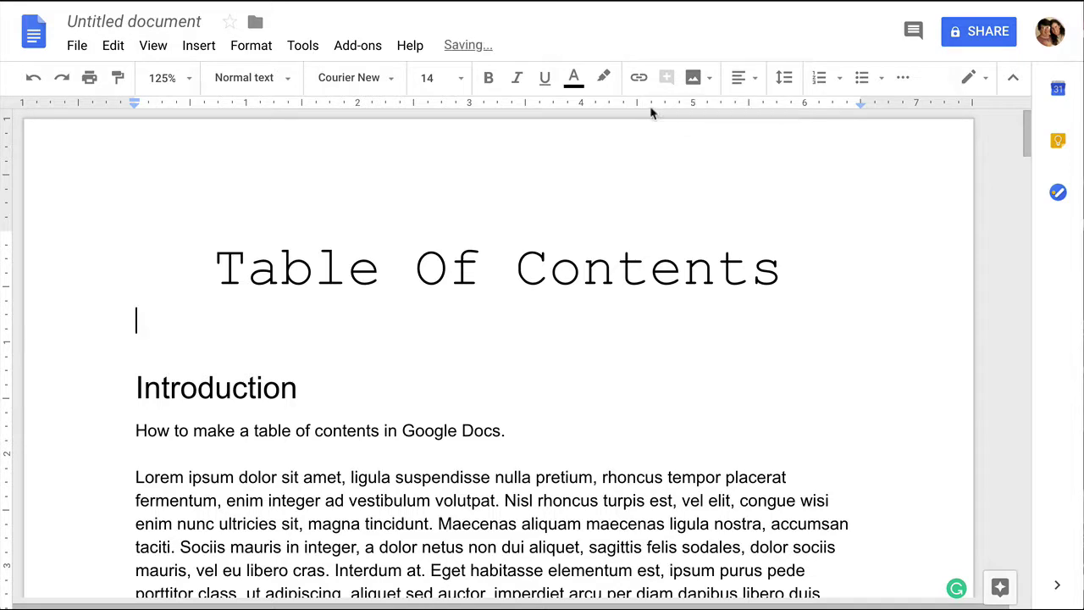
left_click(197, 44)
mouse_move(261, 452)
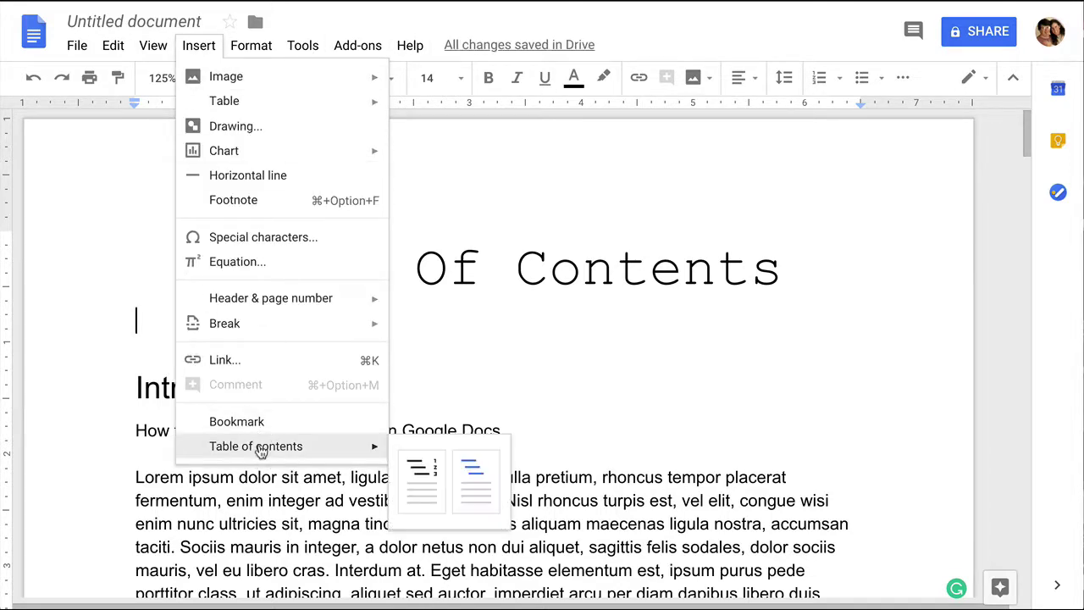
Insert the blue-links table of contents and check its entries down to Conclusion
left_click(468, 482)
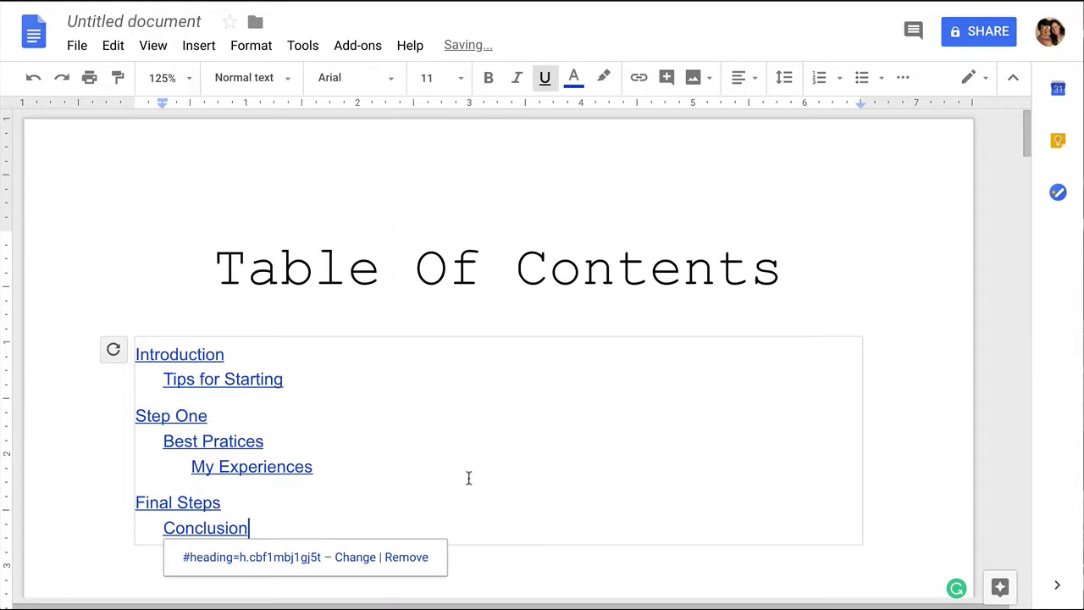
scroll(468, 479, "down", 2)
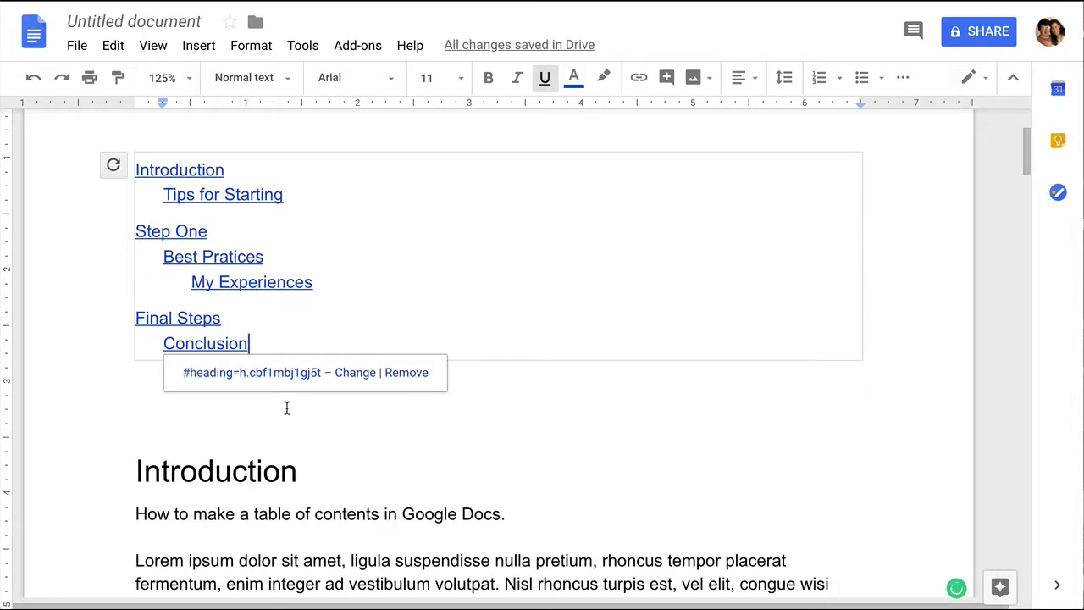
left_click(222, 396)
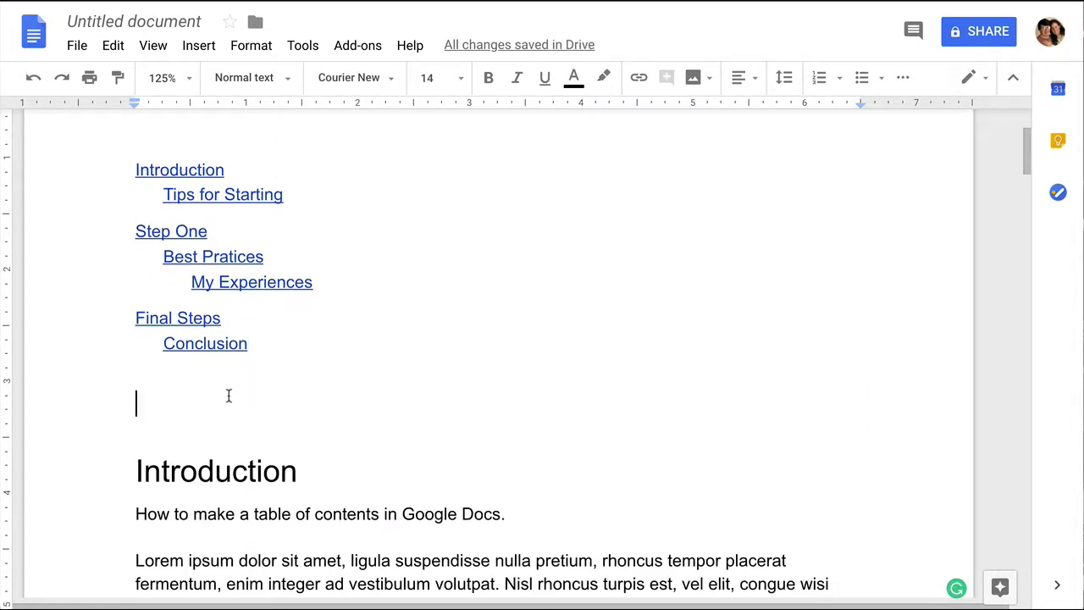
left_click(234, 340)
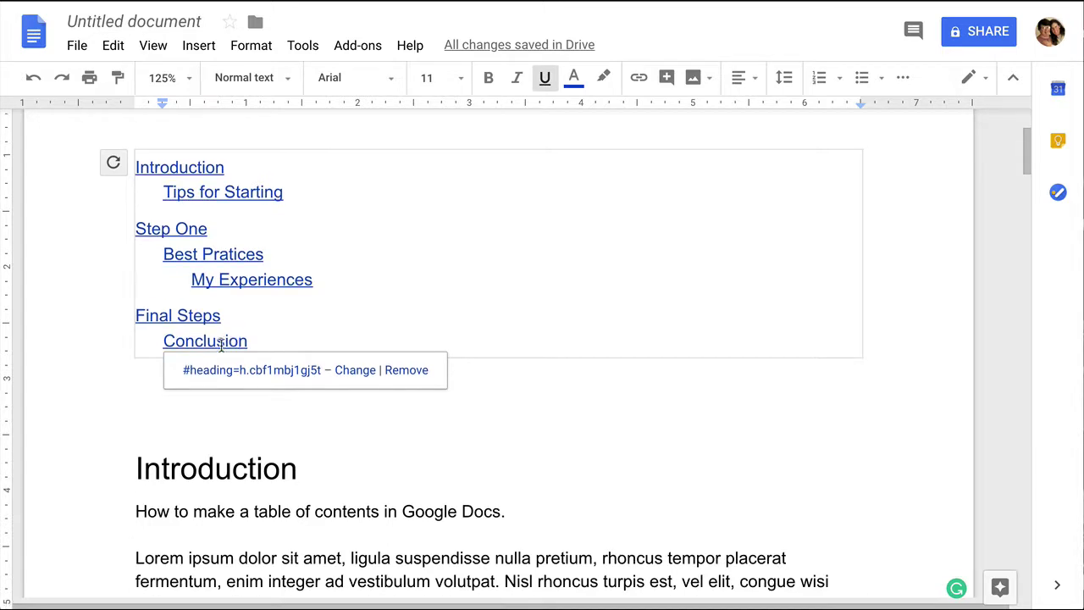
scroll(229, 339, "down", 1)
scroll(184, 240, "down", 1)
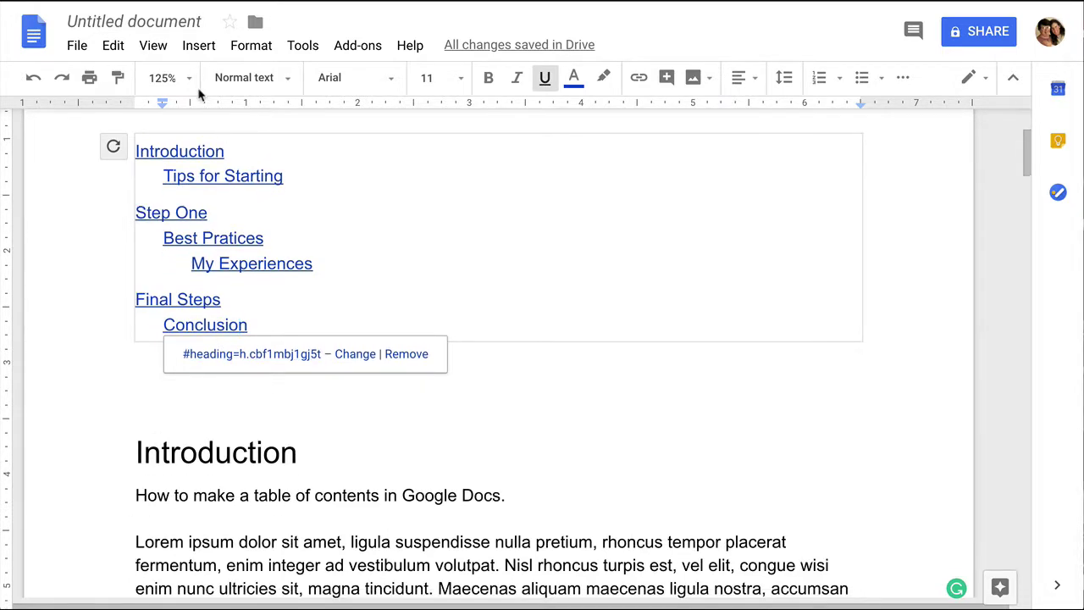
Review the table of contents entries and end on the blank line below it
left_click(198, 45)
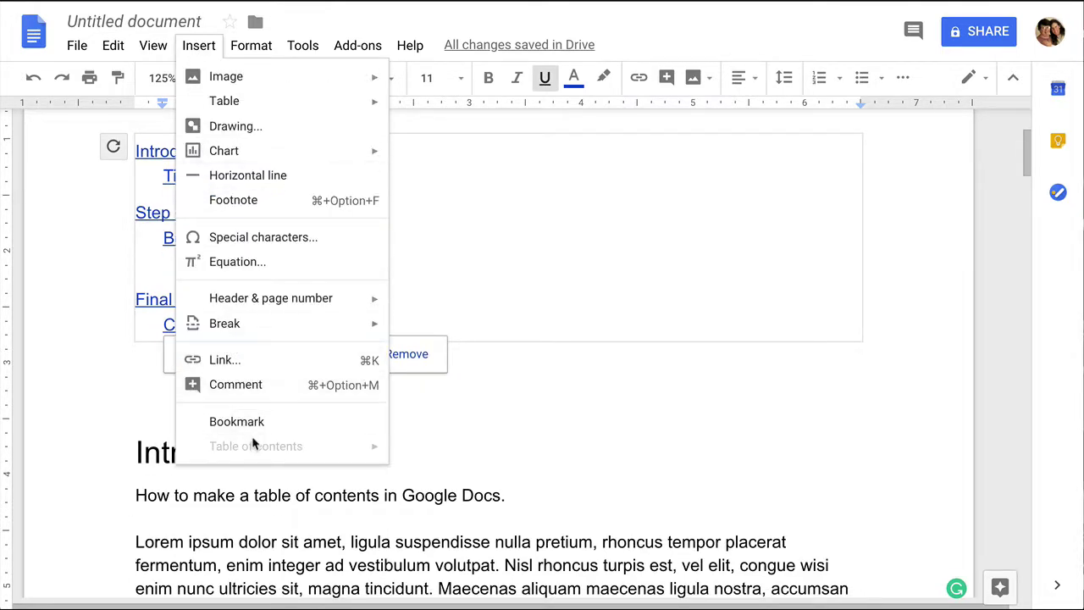
left_click(101, 373)
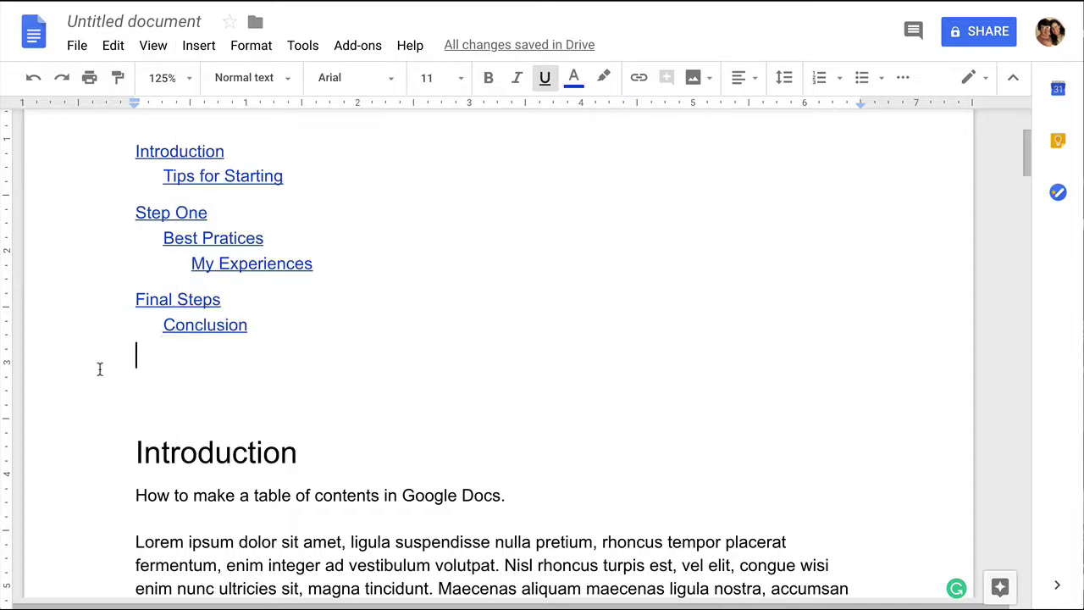
left_click(214, 324)
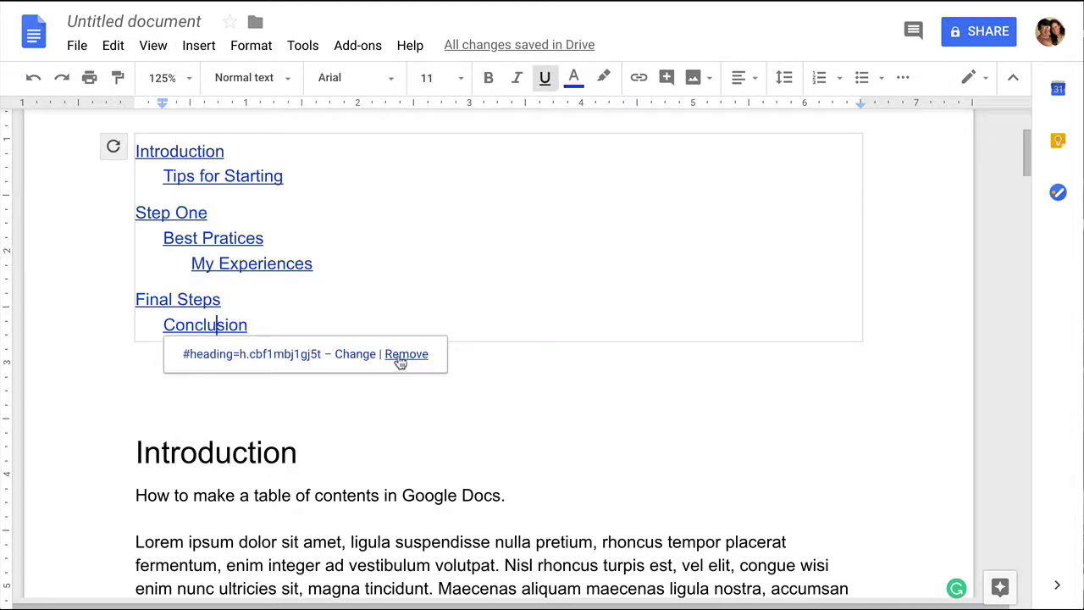
key("Up")
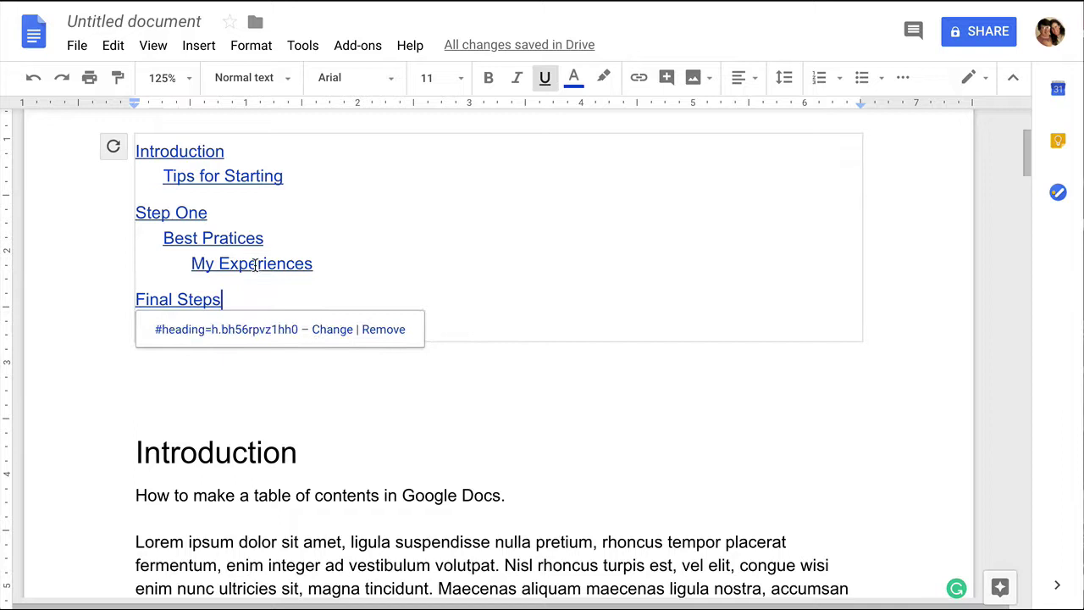
key("Up")
left_click(269, 386)
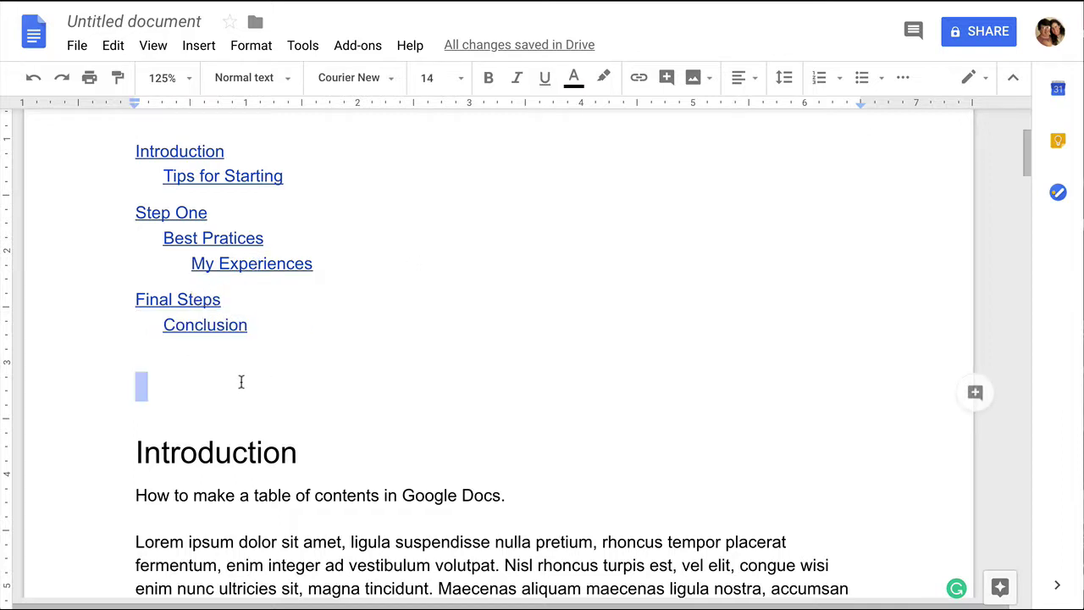
scroll(208, 381, "up", 2)
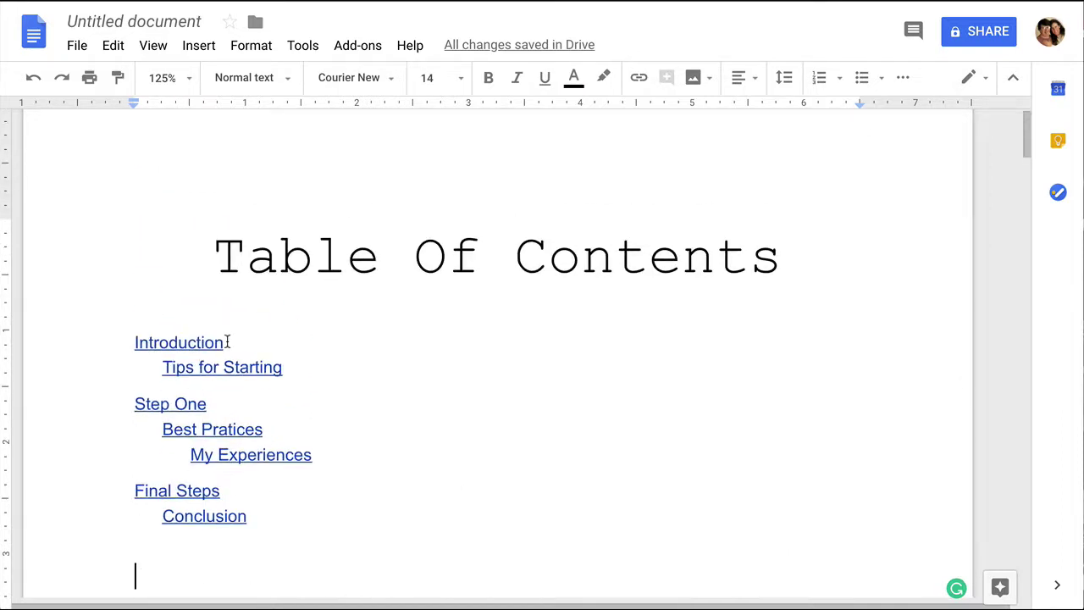
left_click(183, 343)
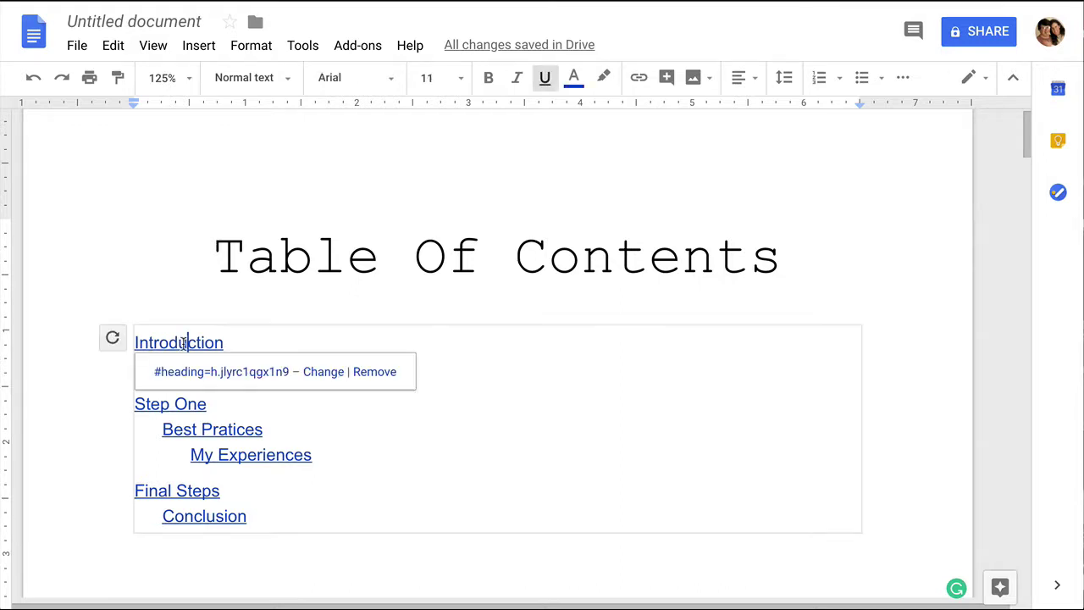
left_click(214, 377)
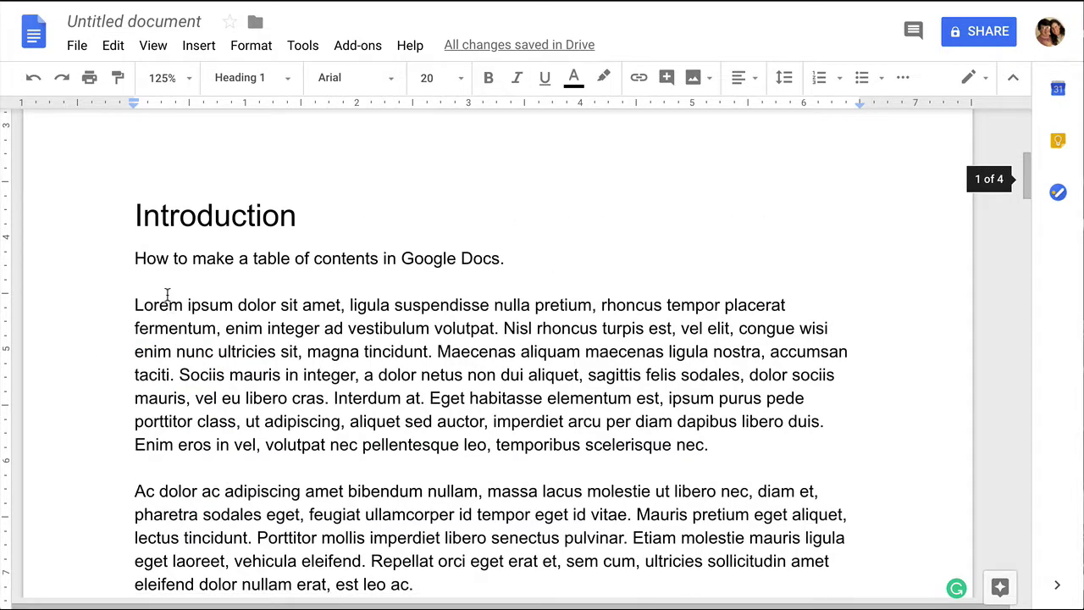
scroll(167, 298, "up", 5)
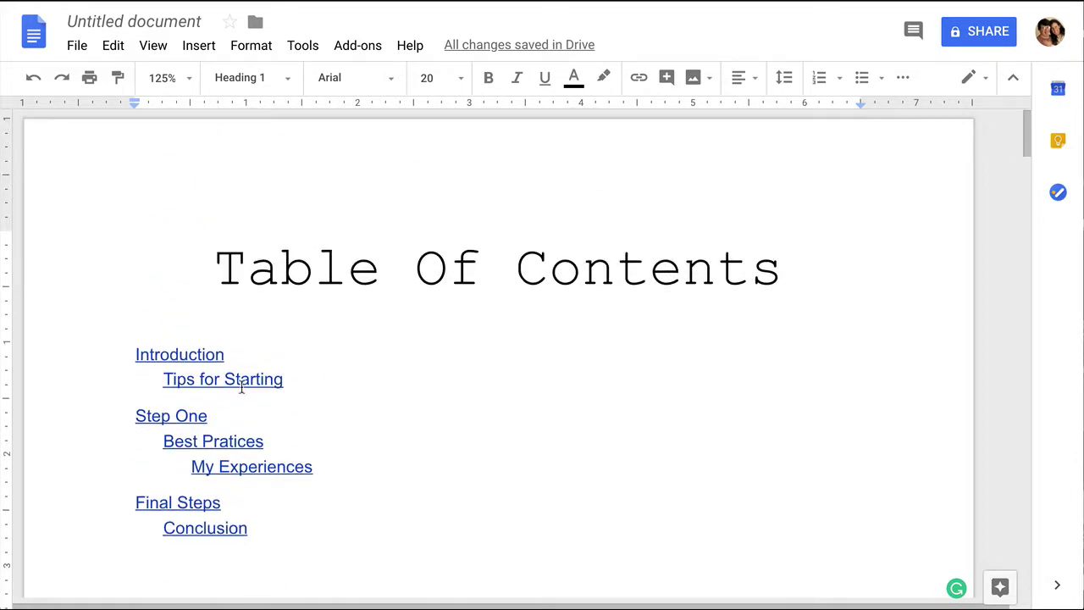
scroll(239, 399, "down", 1)
left_click(241, 378)
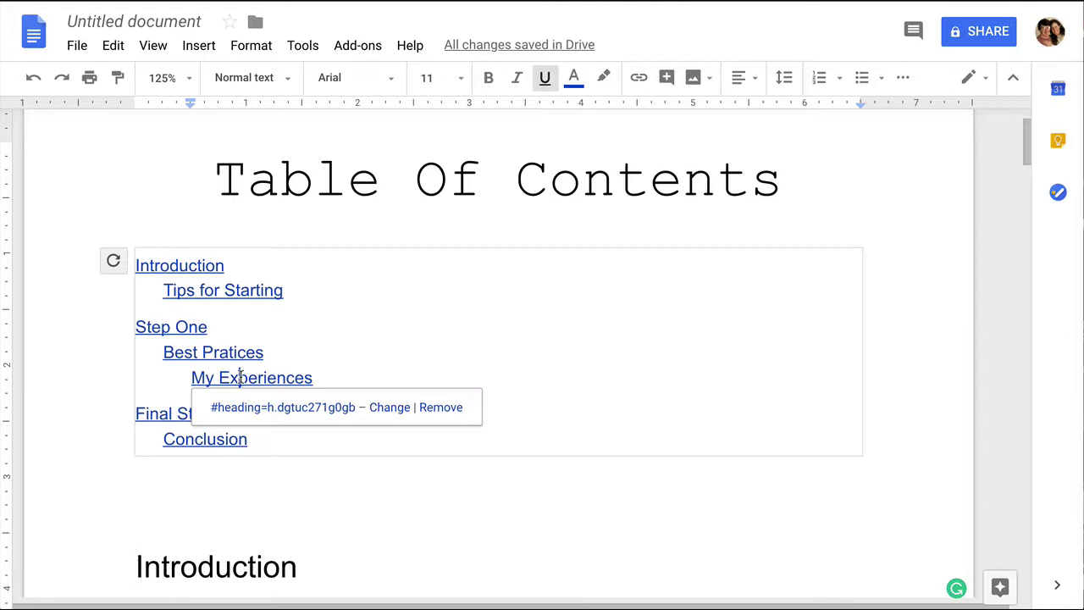
Restyle the My Experiences heading as Heading 2
left_click(284, 409)
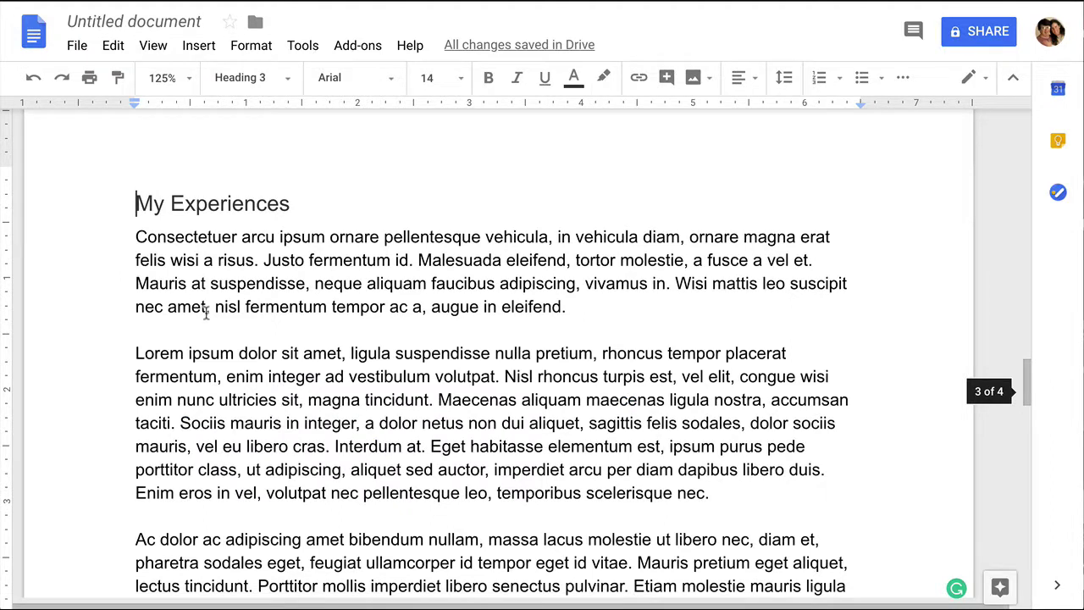
triple_click(174, 203)
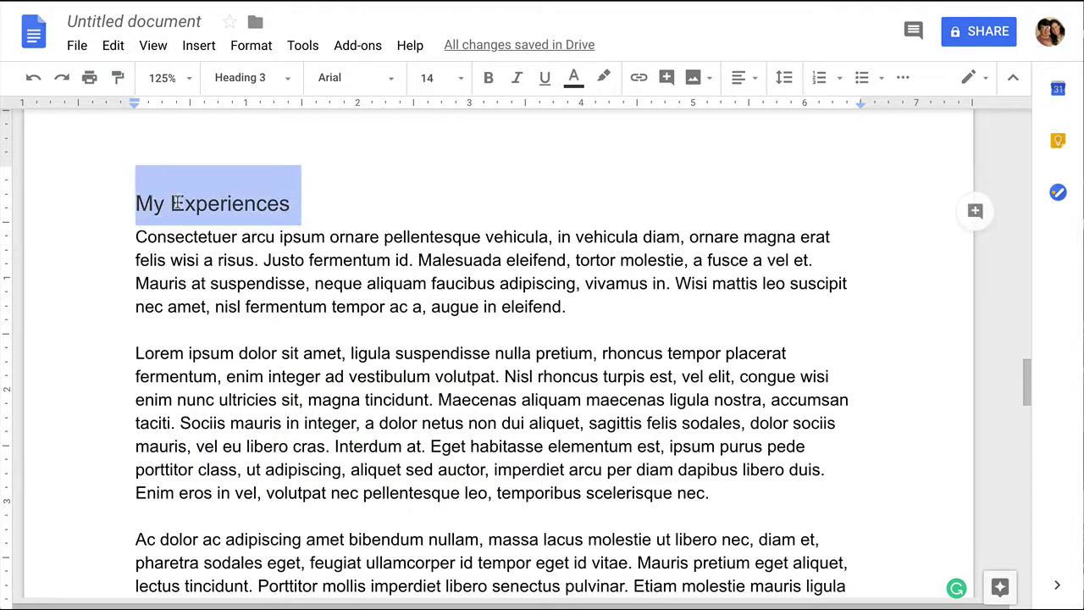
left_click(241, 77)
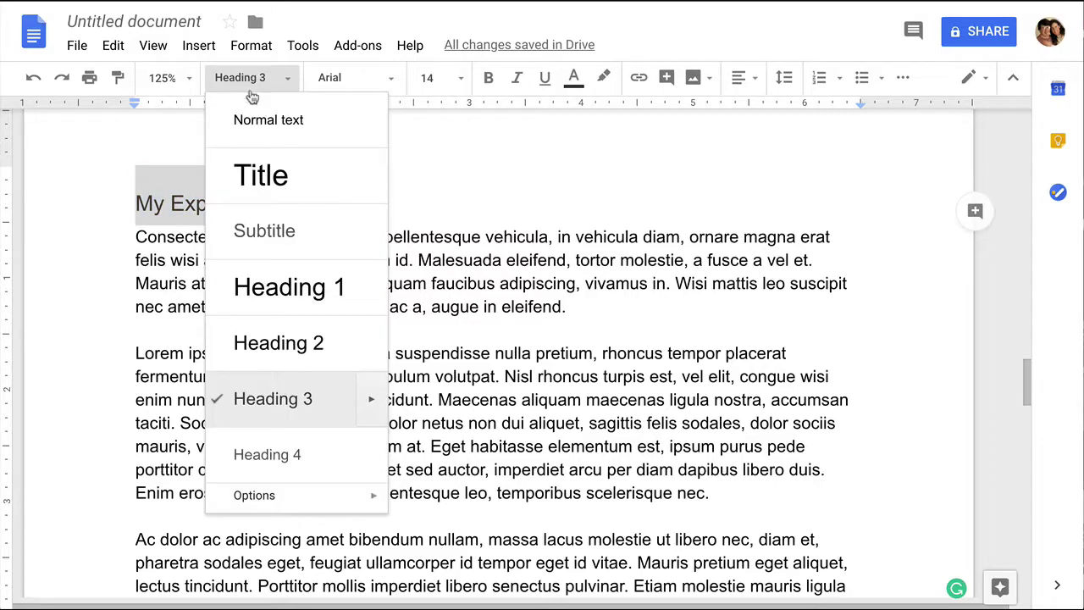
left_click(278, 343)
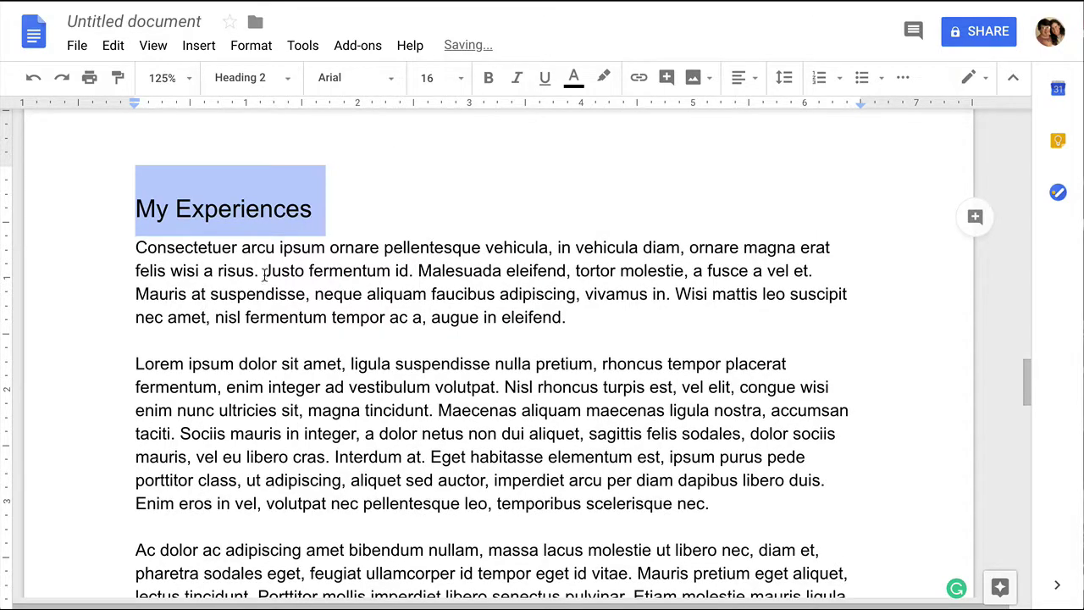
Refresh the table of contents to show the new heading level
scroll(258, 247, "up", 15)
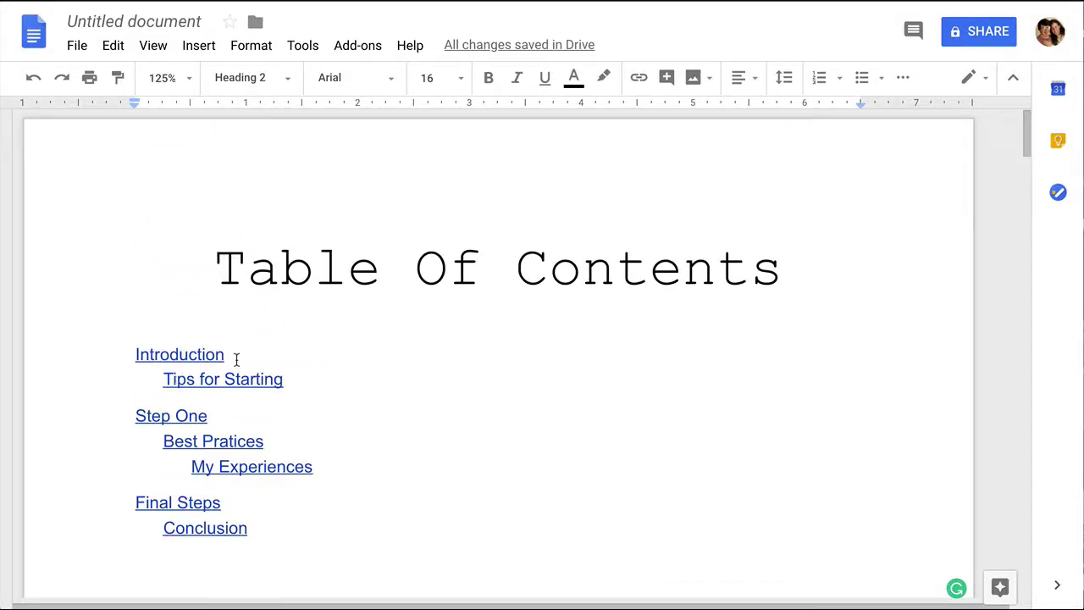
left_click(236, 360)
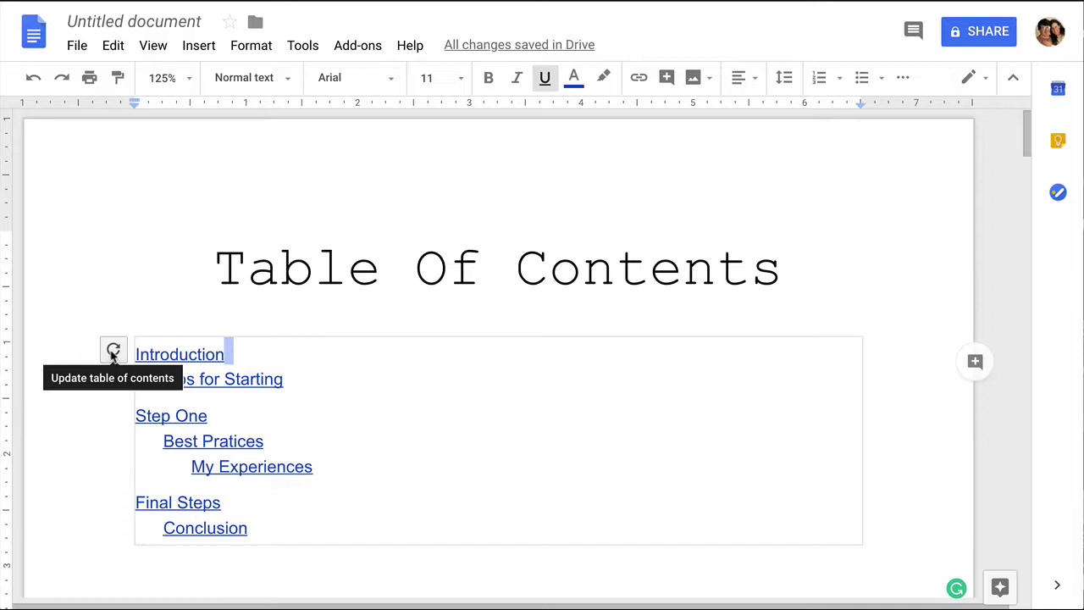
left_click(113, 352)
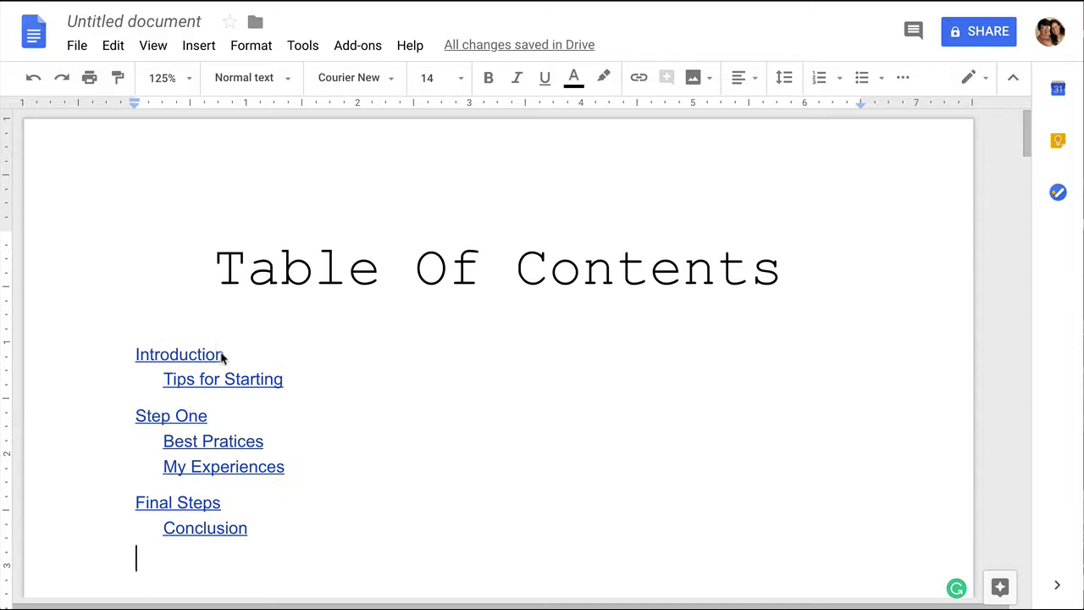
Insert a page break below the table of contents using Insert > Break > Page break
scroll(229, 381, "down", 3)
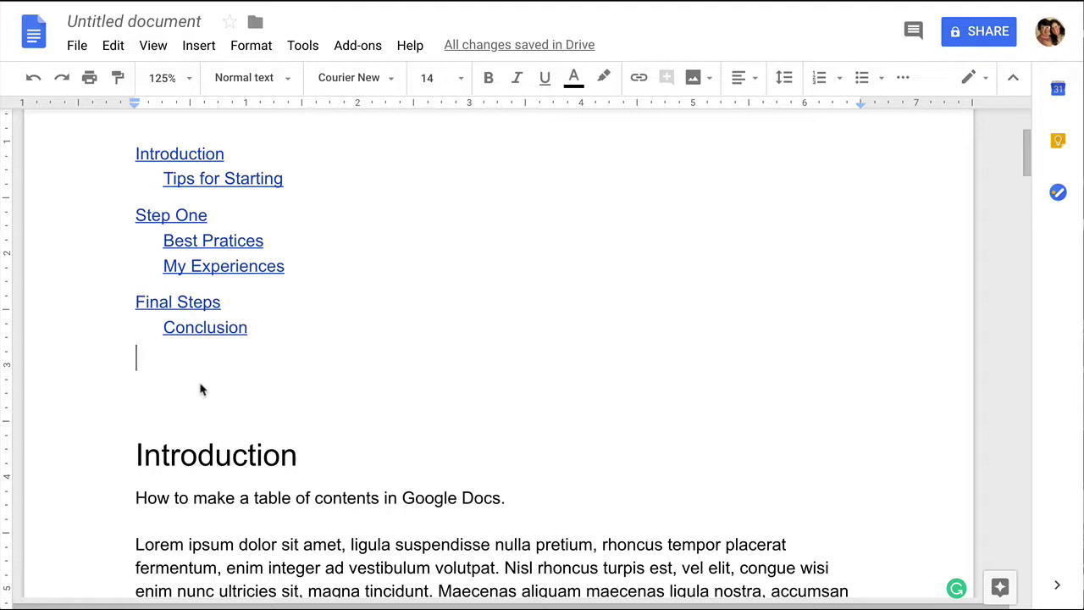
left_click(194, 51)
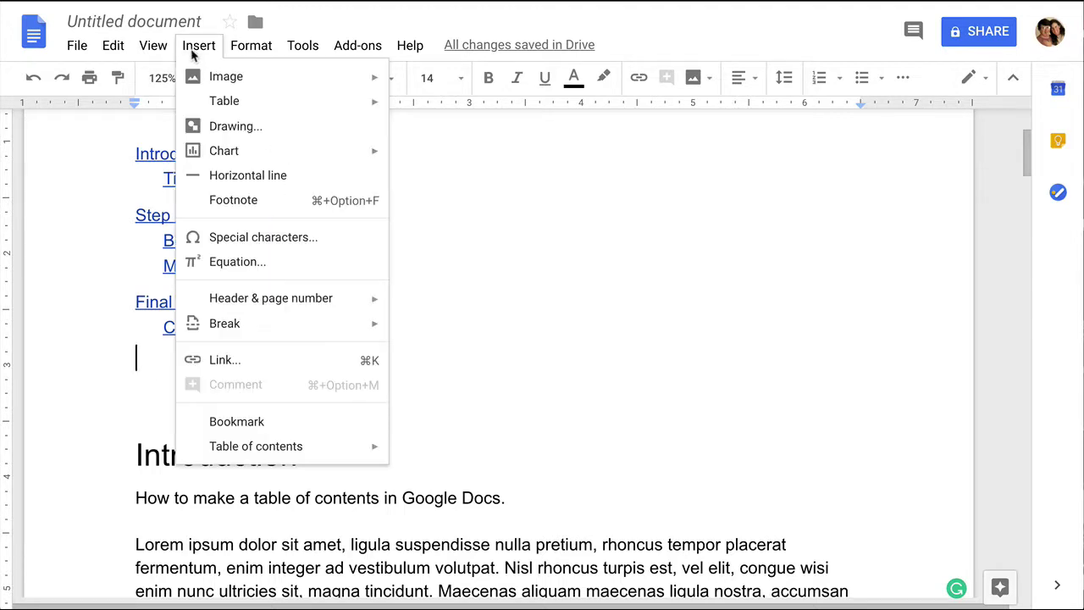
mouse_move(239, 326)
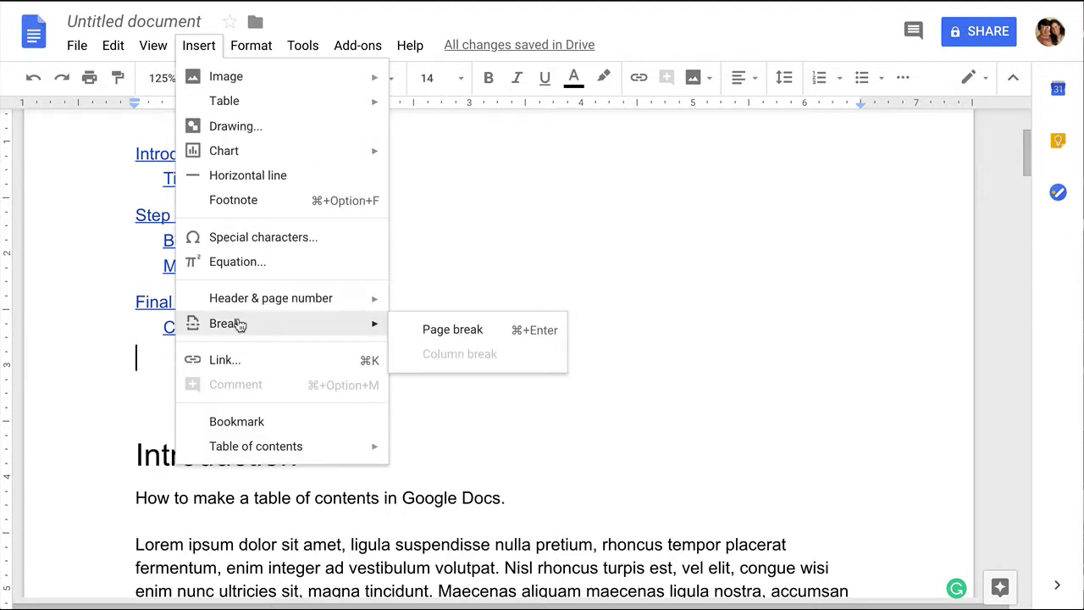
left_click(432, 338)
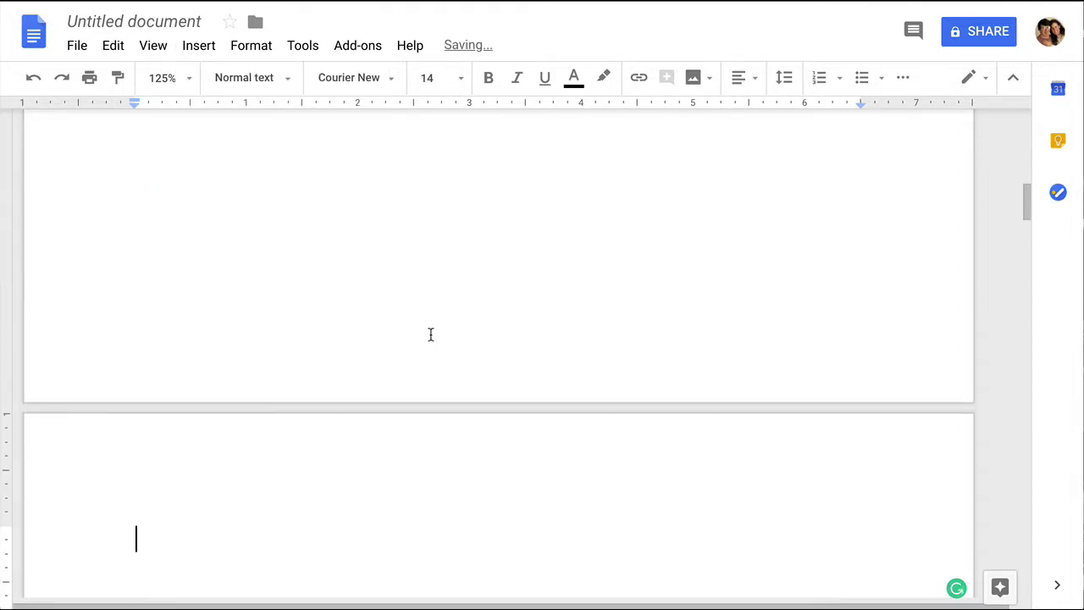
scroll(402, 327, "up", 10)
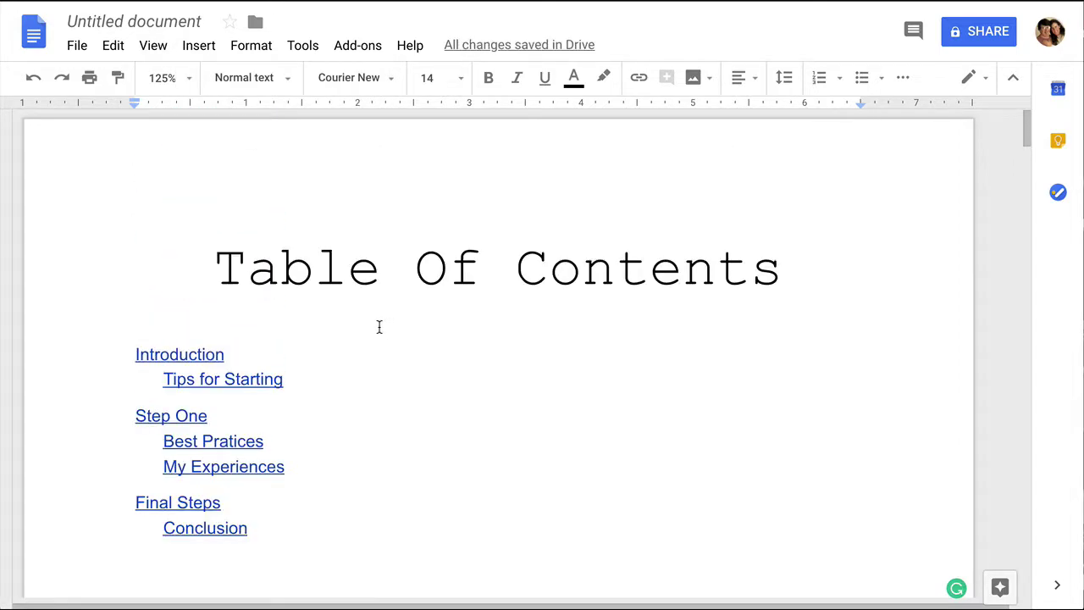
scroll(377, 327, "down", 10)
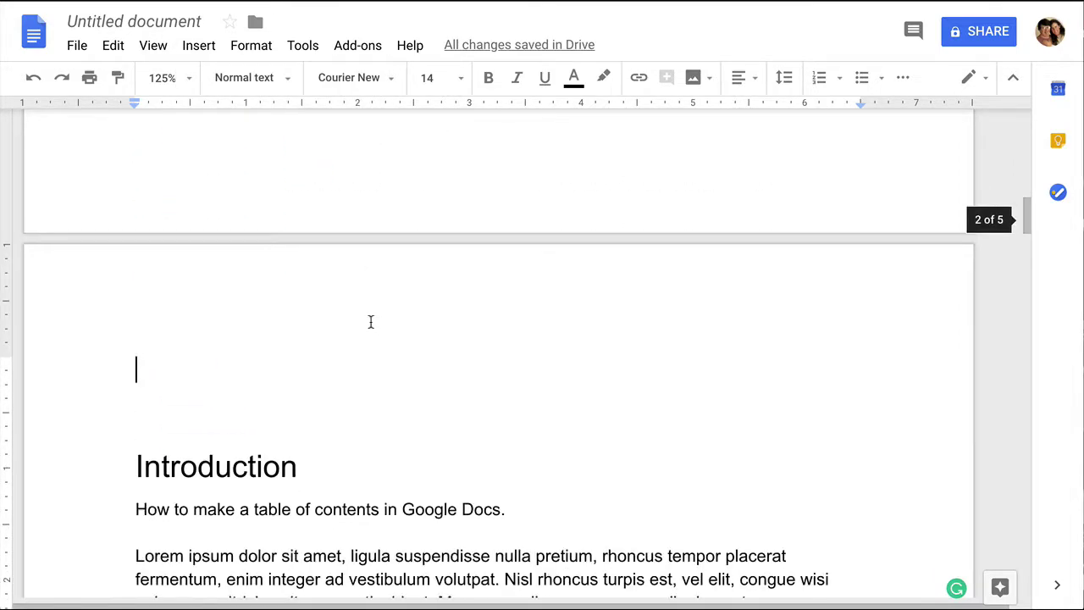
scroll(370, 320, "down", 10)
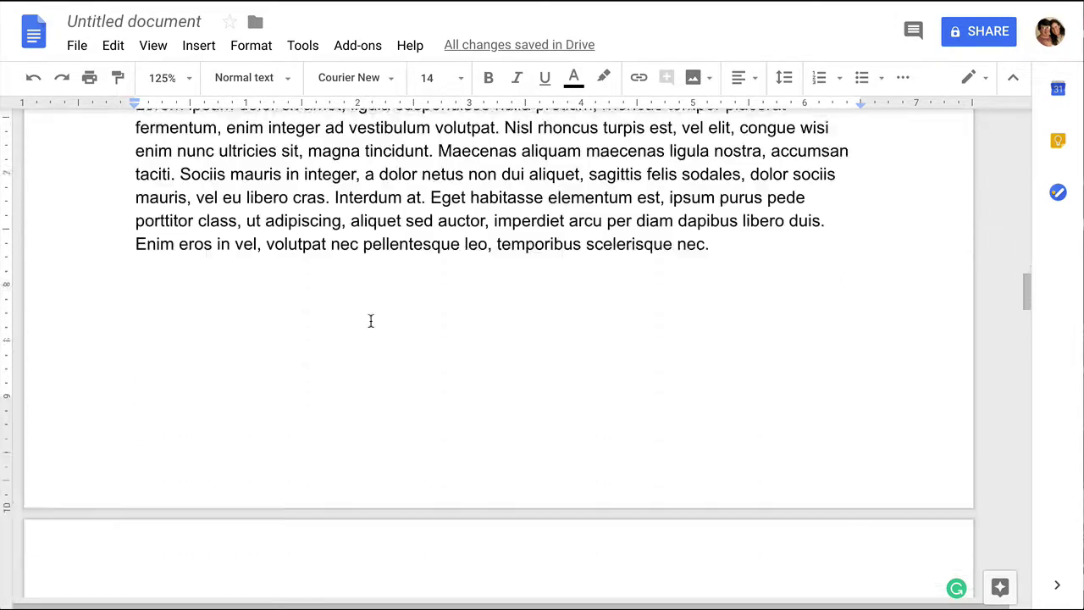
scroll(370, 320, "down", 10)
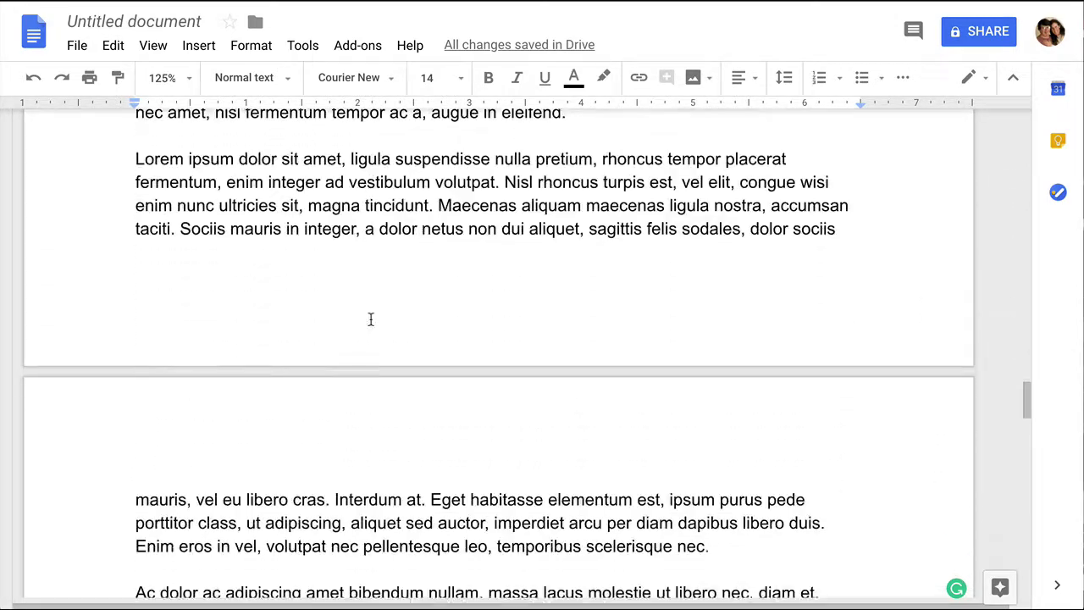
scroll(370, 321, "down", 10)
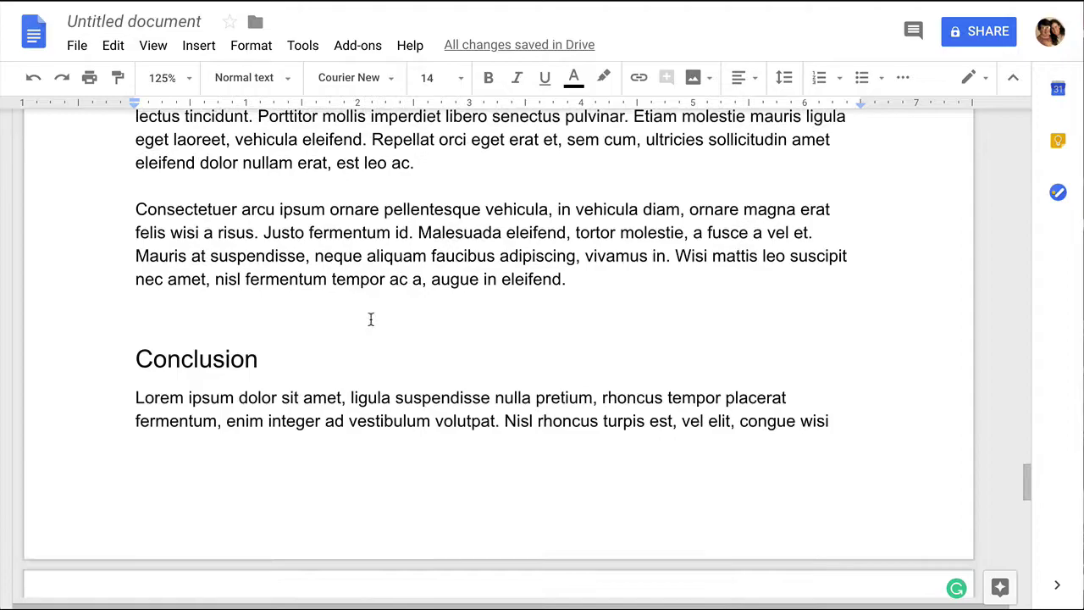
scroll(371, 320, "down", 5)
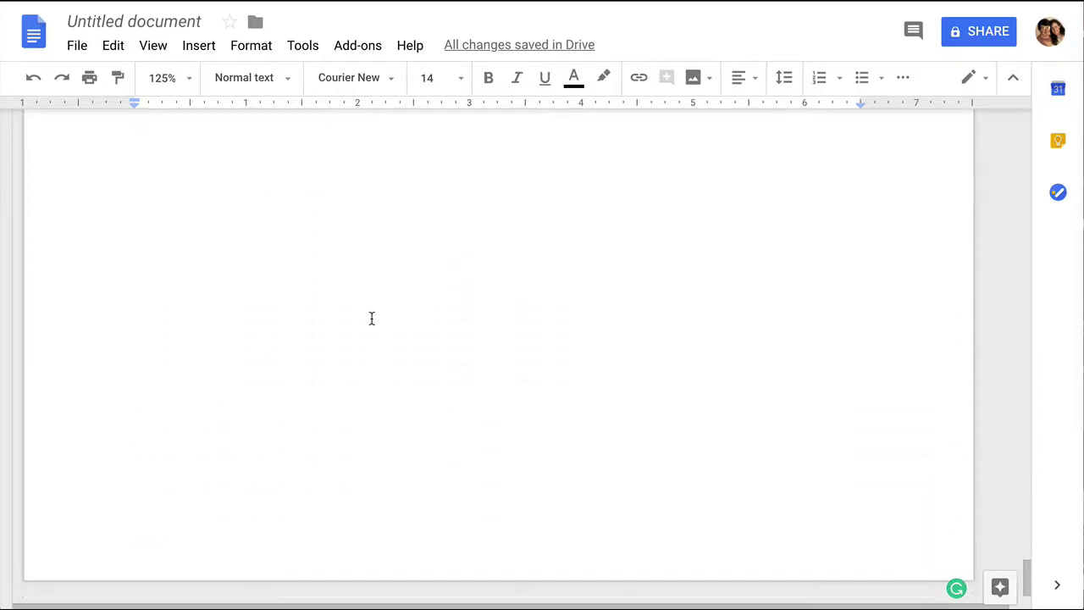
scroll(371, 319, "up", 15)
scroll(371, 319, "up", 12)
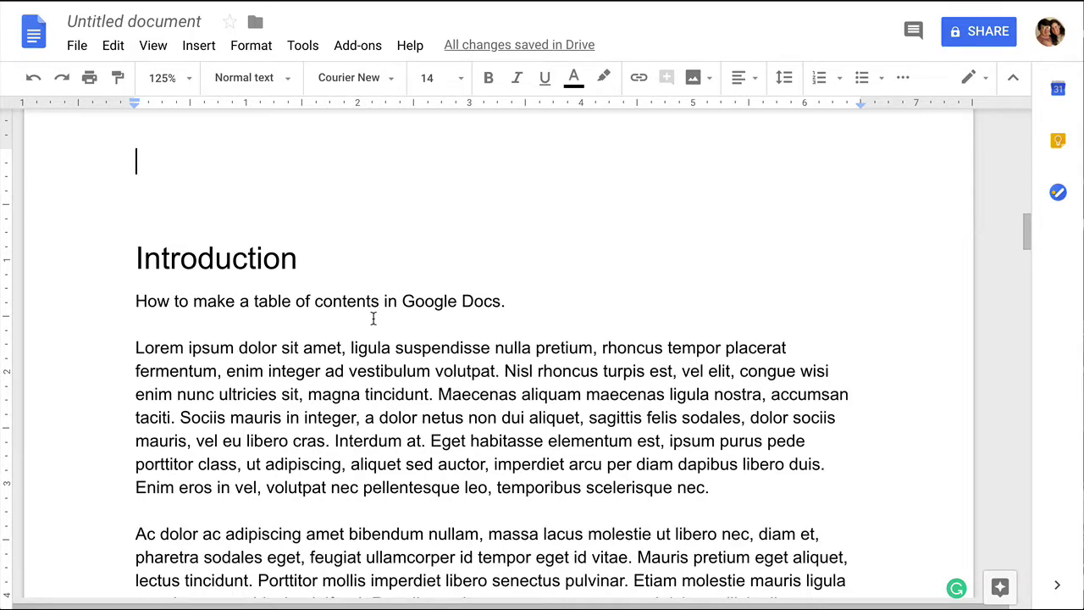
scroll(373, 317, "up", 10)
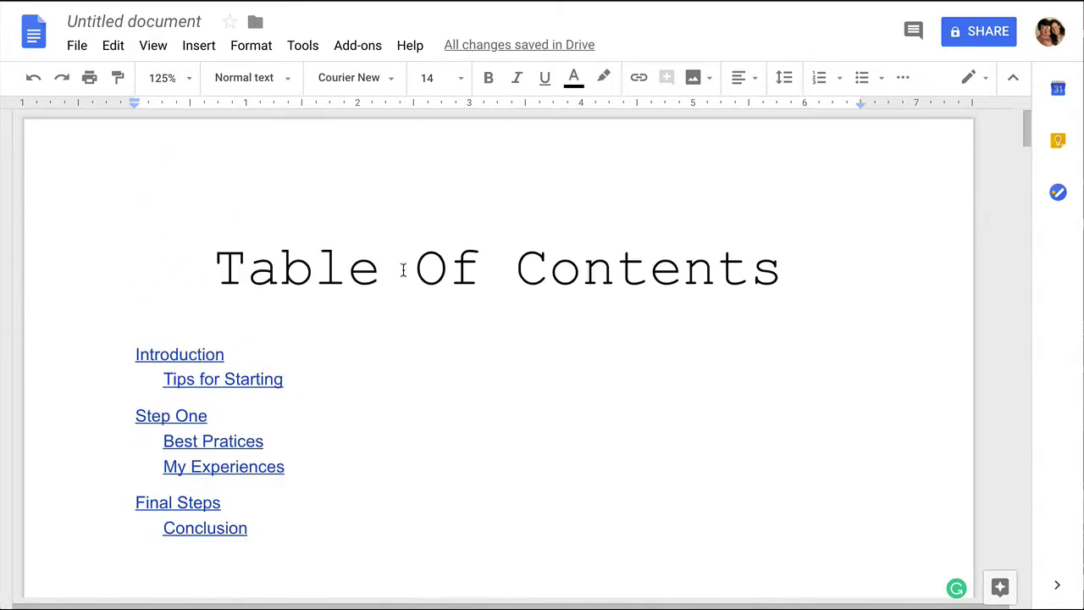